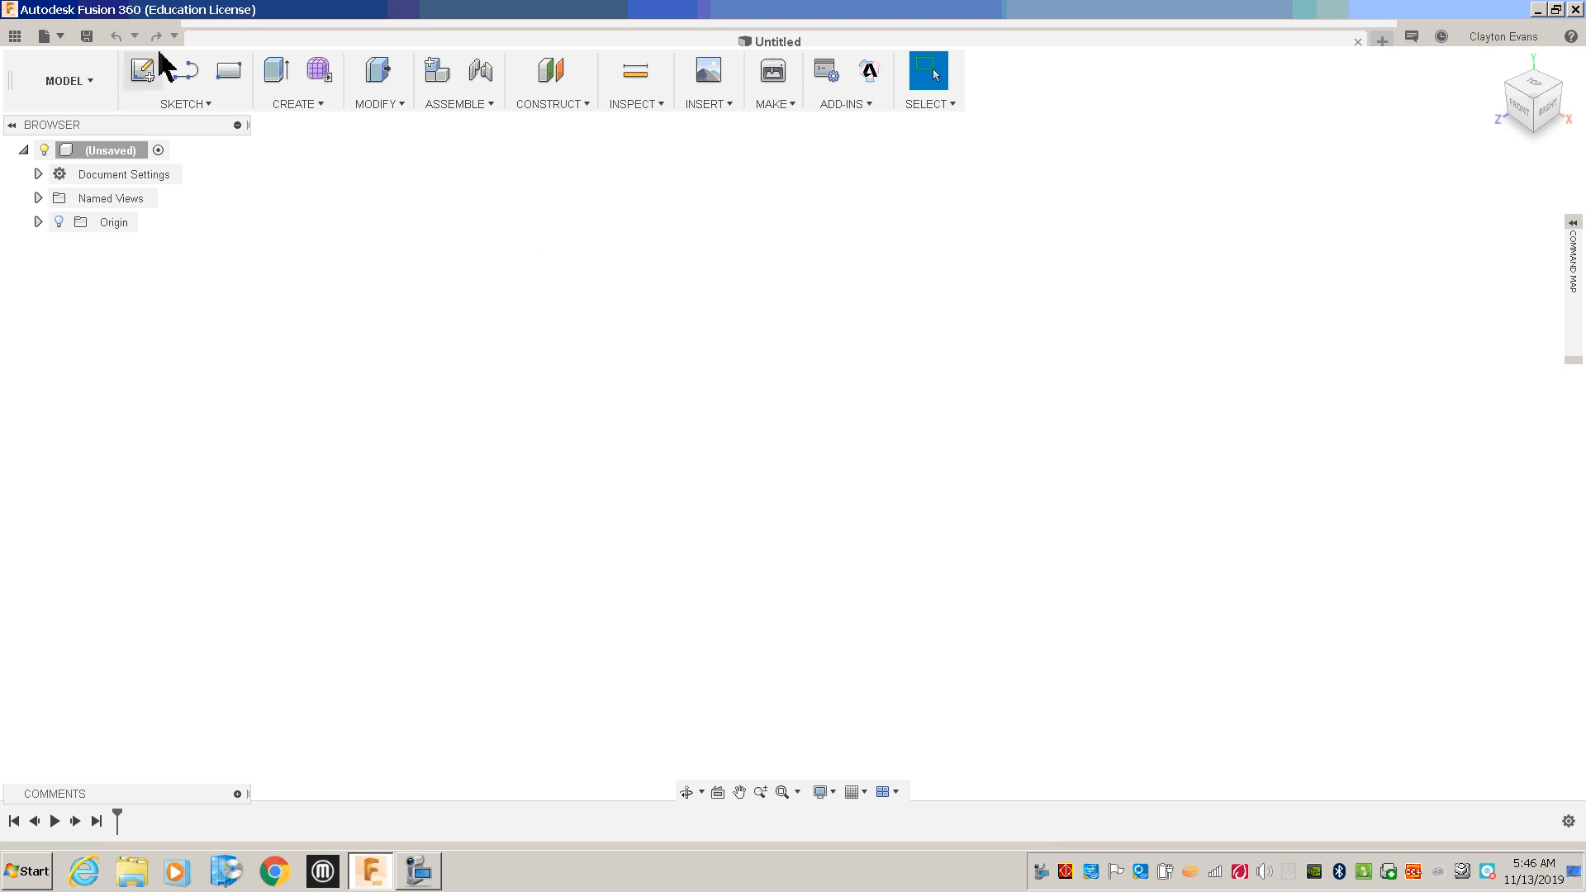
- Save the design as "Translation Tutorial 1" in the Geometric Jewelry project
{"action": "left_click", "coordinate": [53, 35]}
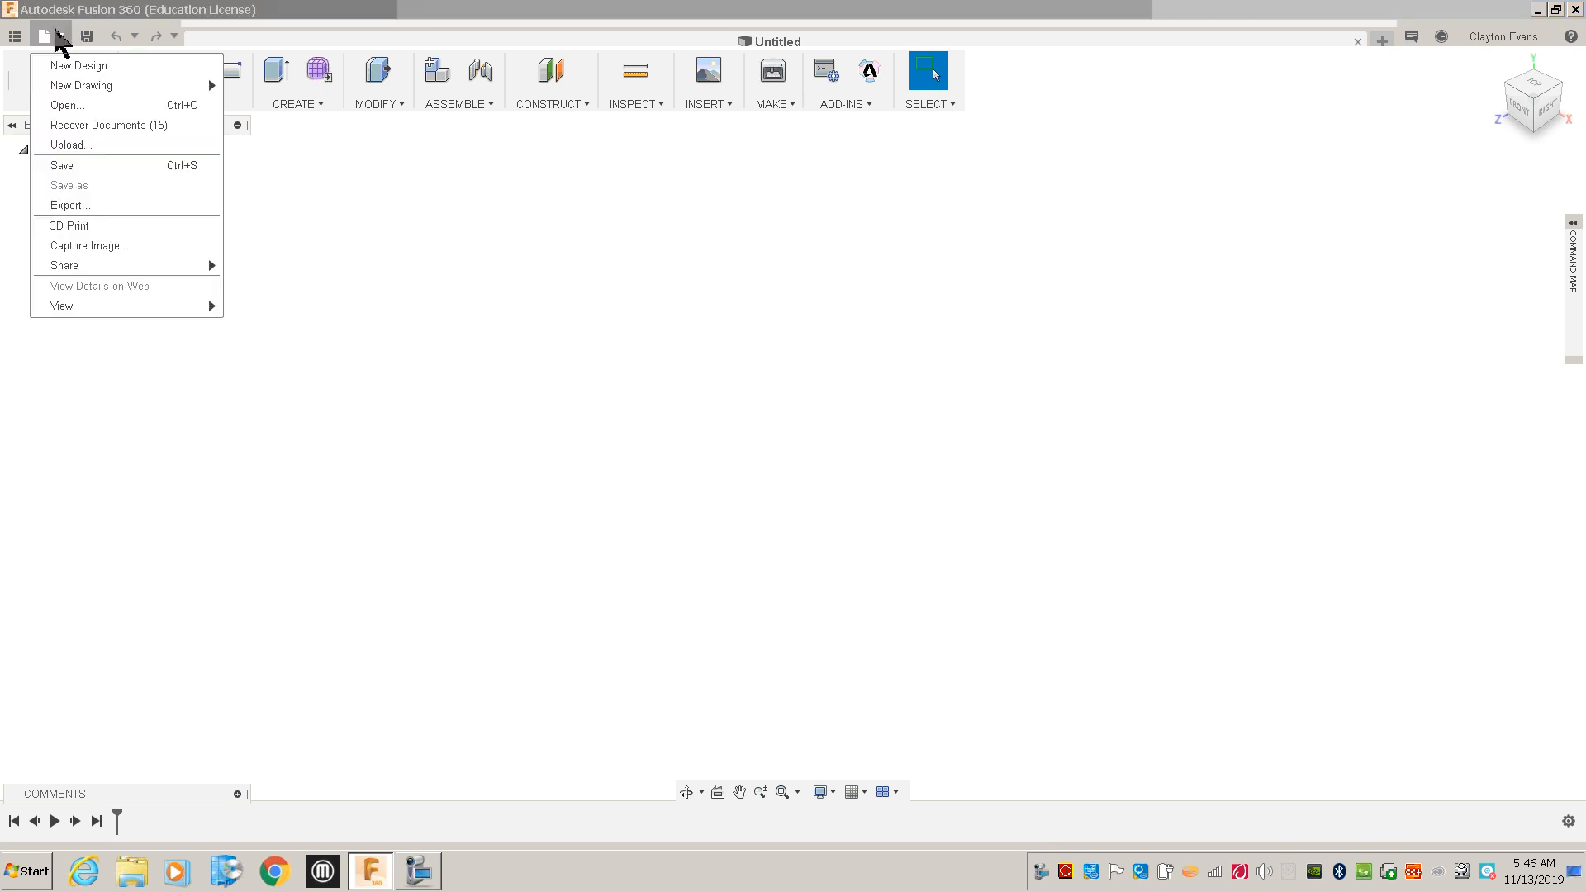
{"action": "left_click", "coordinate": [71, 167]}
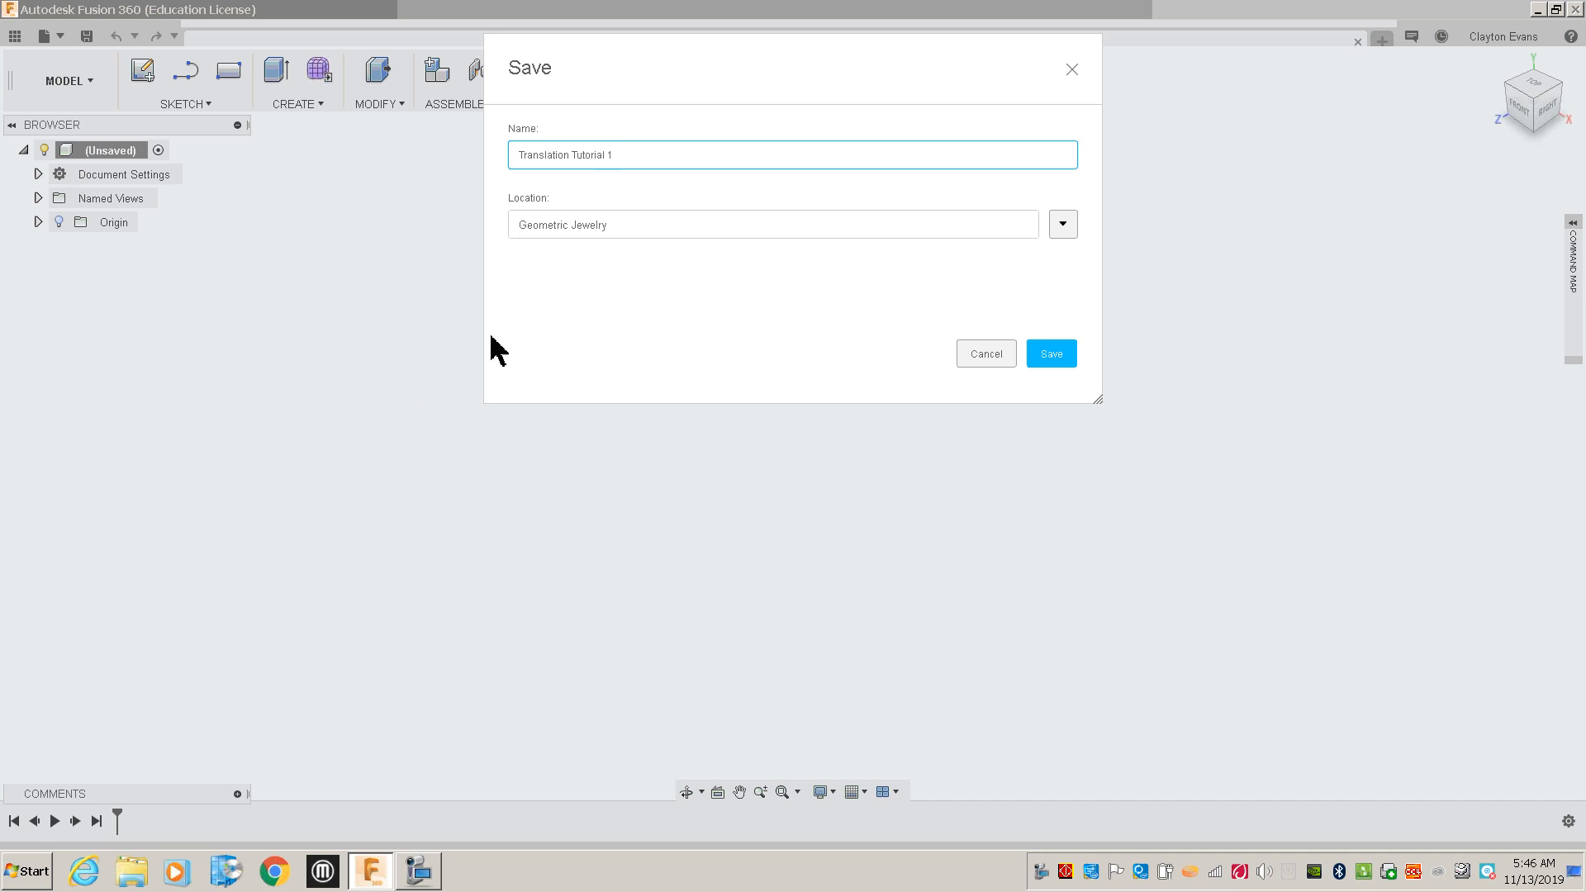
{"action": "left_click", "coordinate": [525, 243]}
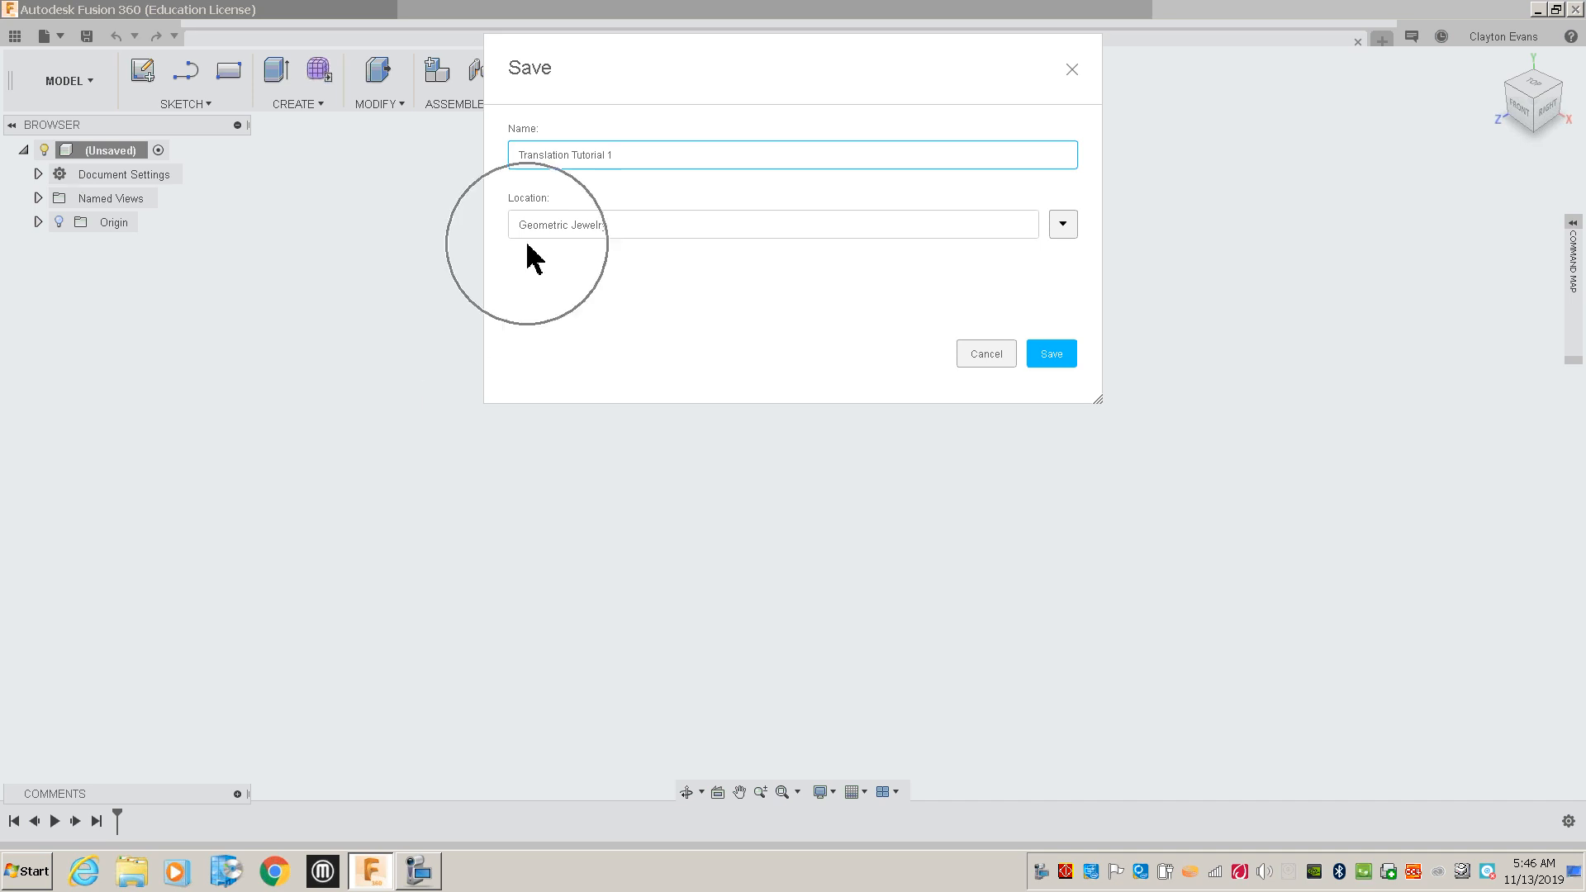
{"action": "left_click", "coordinate": [1070, 357]}
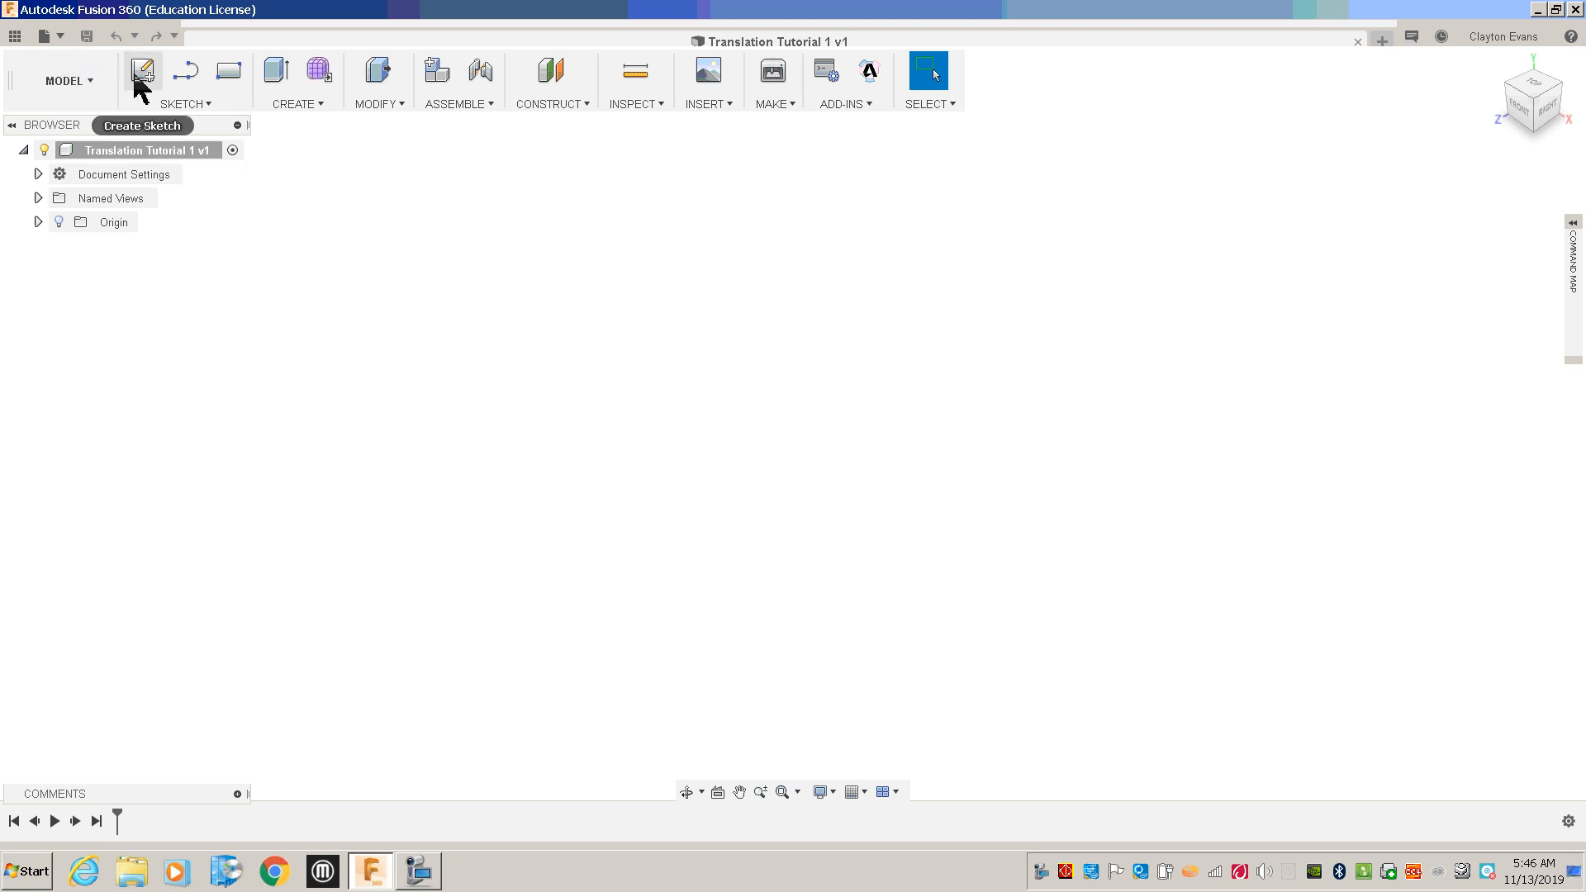
- Create a new sketch on the front (XY) origin plane
{"action": "left_click", "coordinate": [136, 80]}
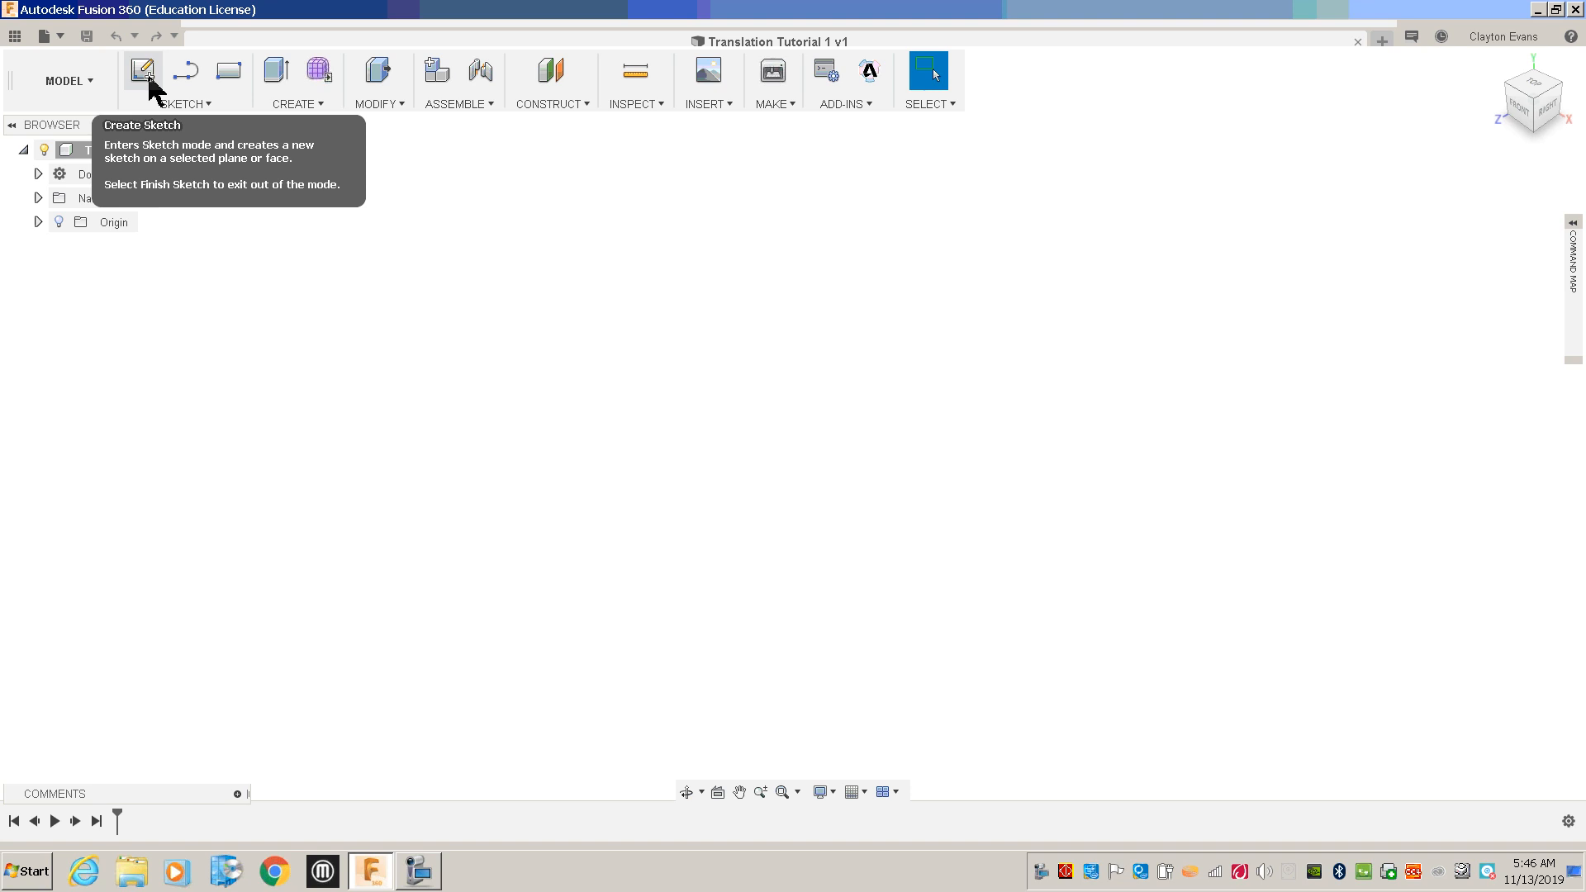
{"action": "left_click", "coordinate": [151, 88]}
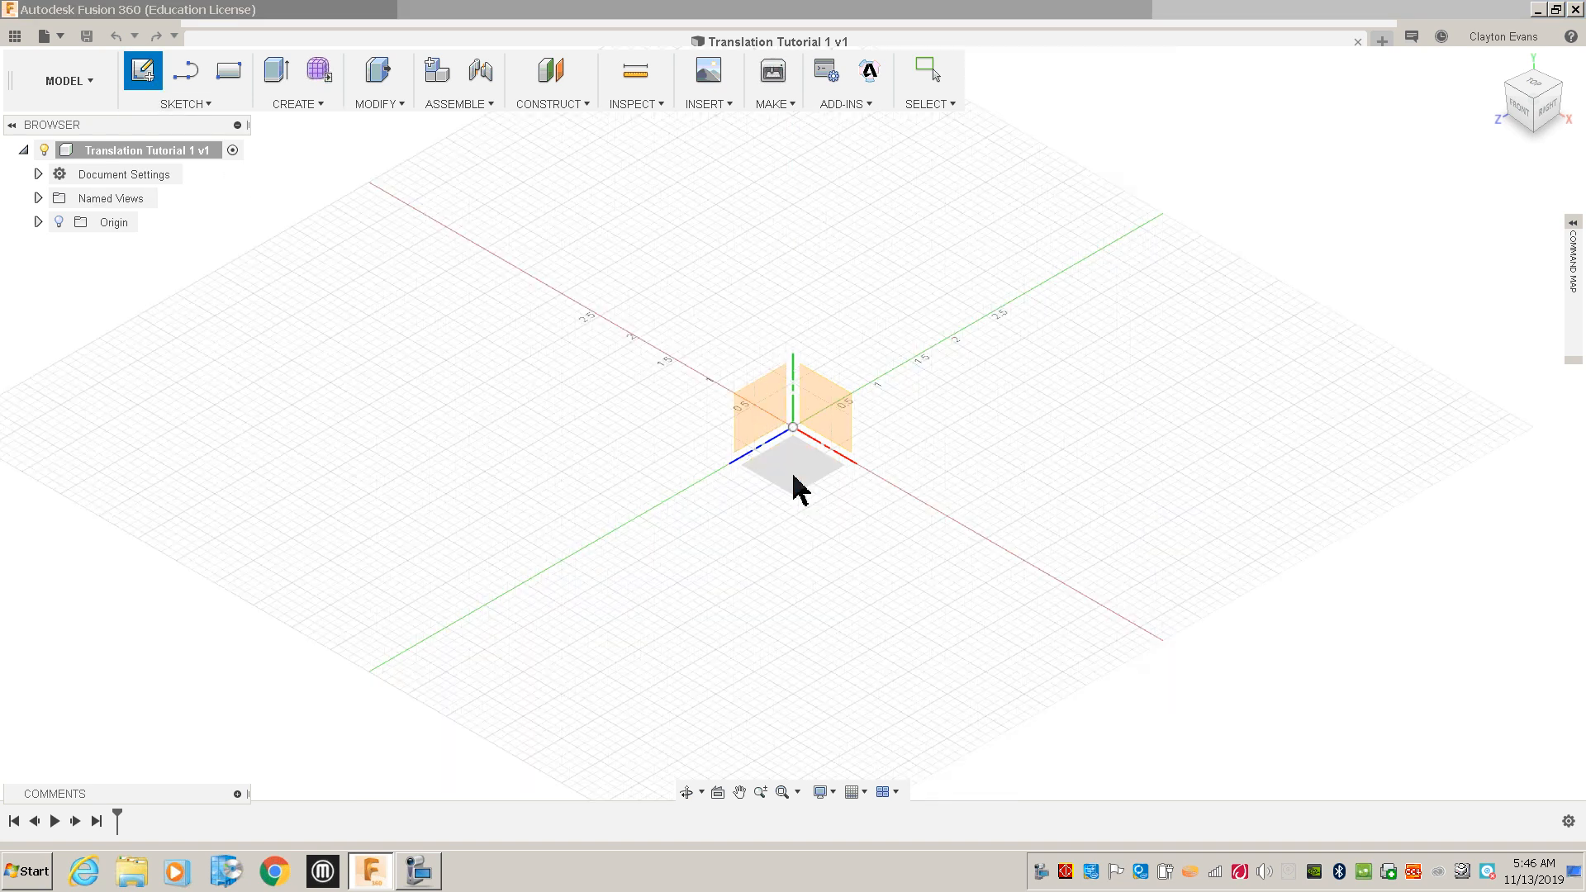
{"action": "left_click", "coordinate": [834, 426]}
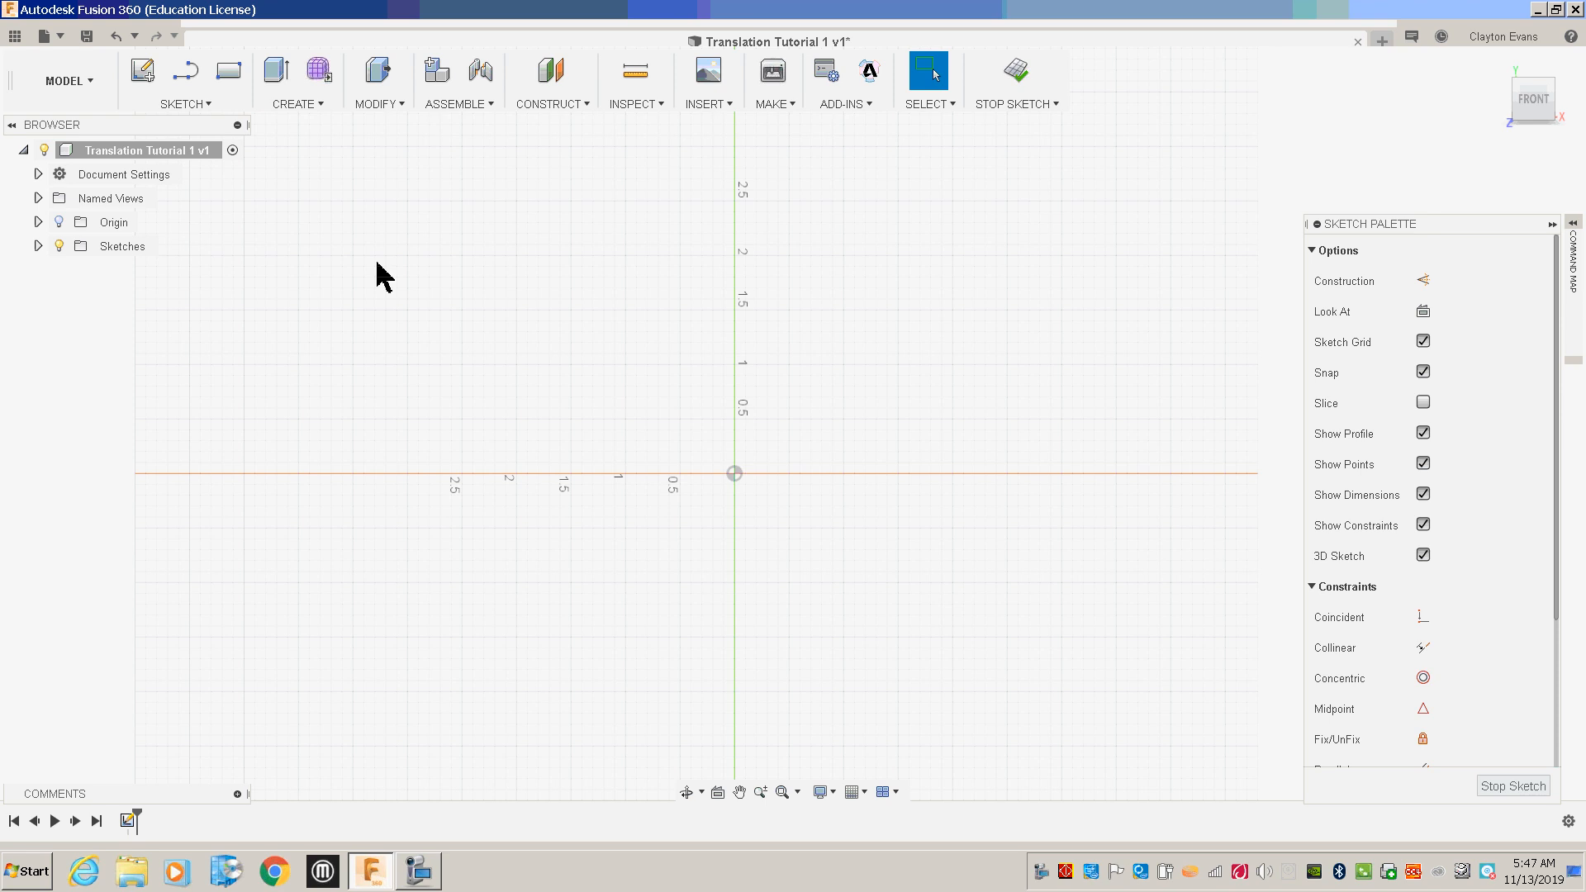
- Check the document's active unit type in the document settings without changing it
{"action": "left_click", "coordinate": [141, 178]}
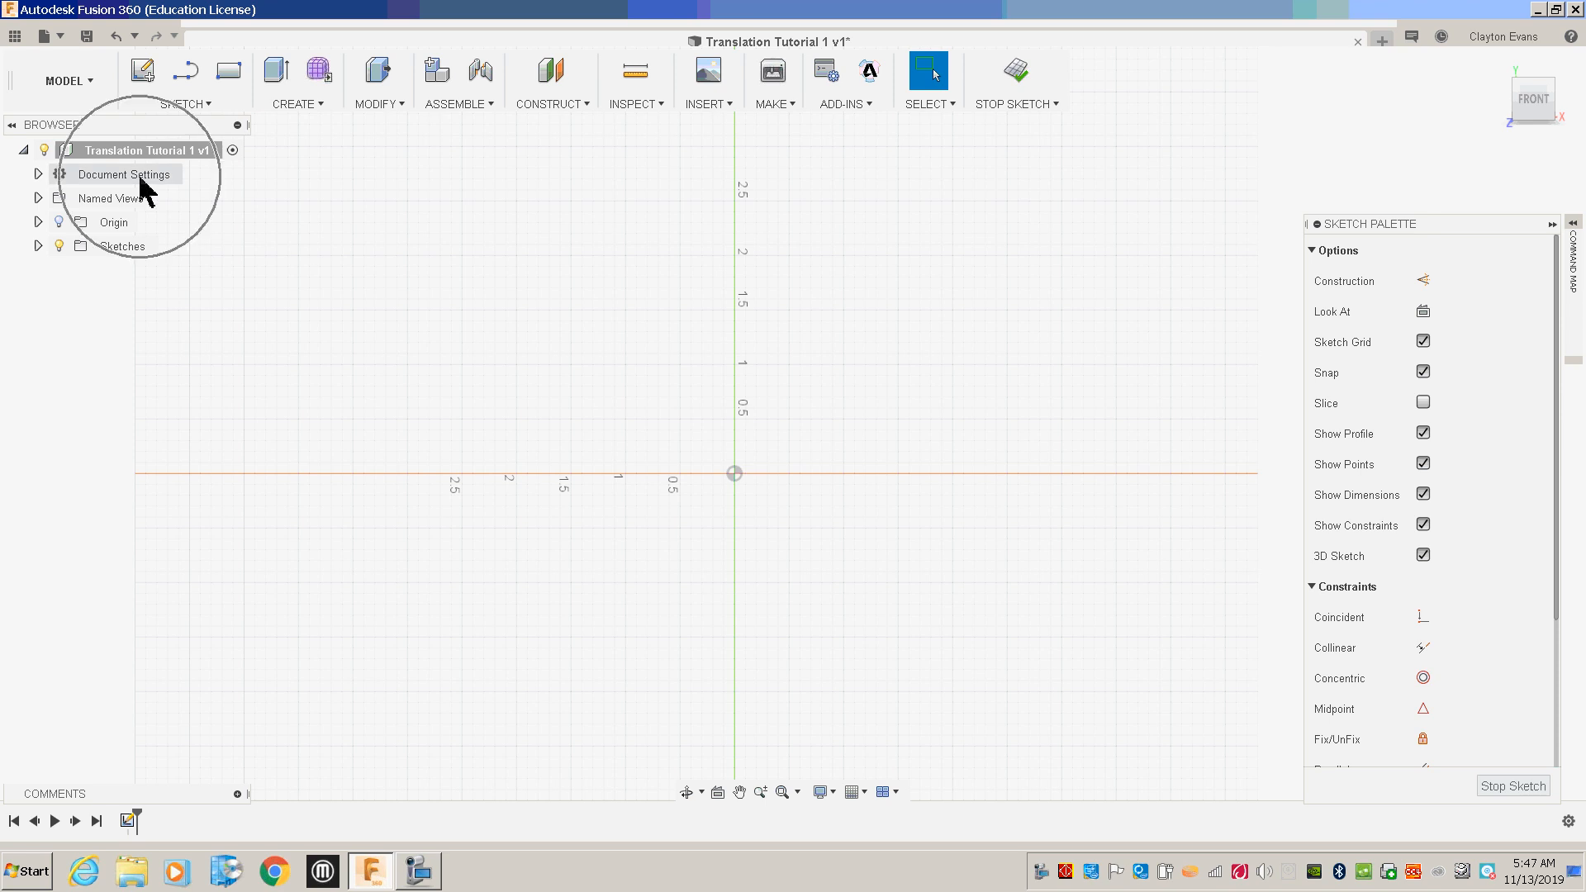
{"action": "left_click", "coordinate": [37, 173]}
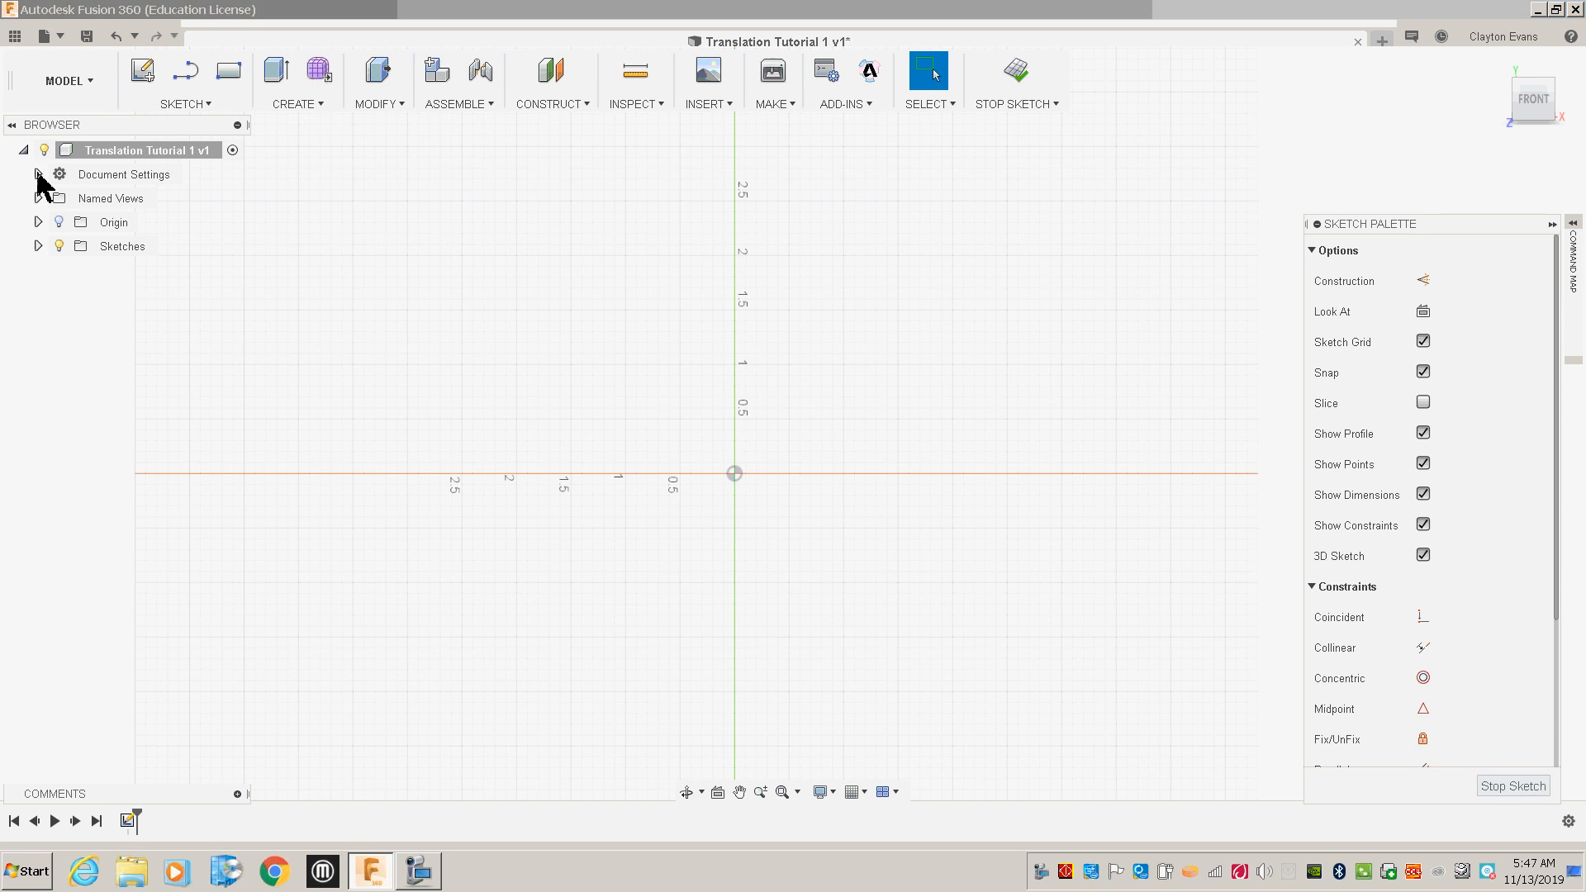
{"action": "left_click", "coordinate": [38, 173]}
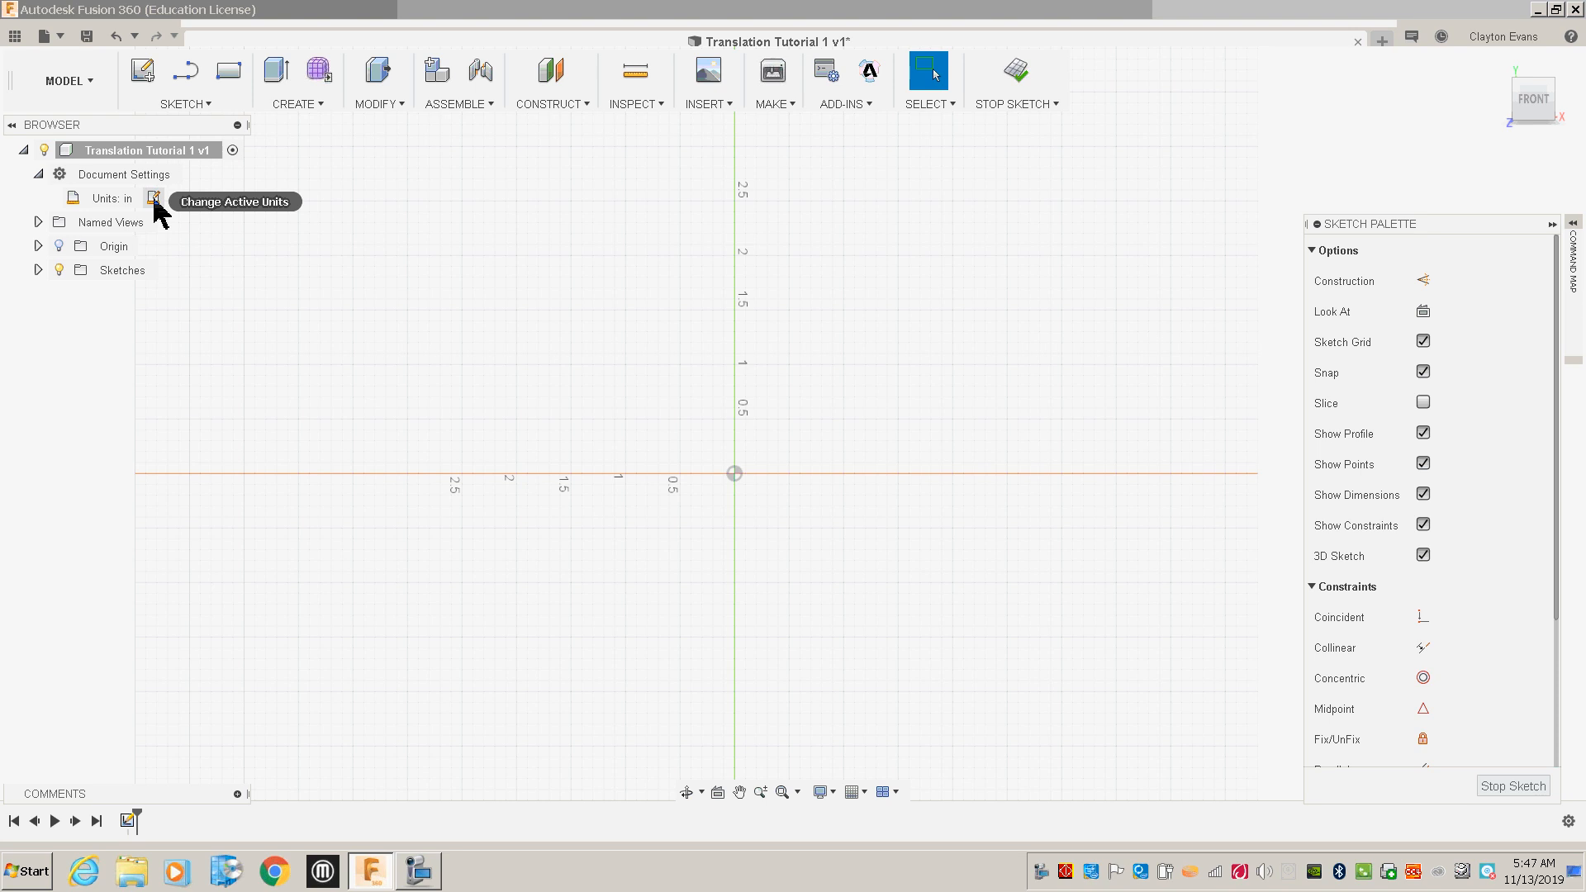
{"action": "left_click", "coordinate": [153, 200]}
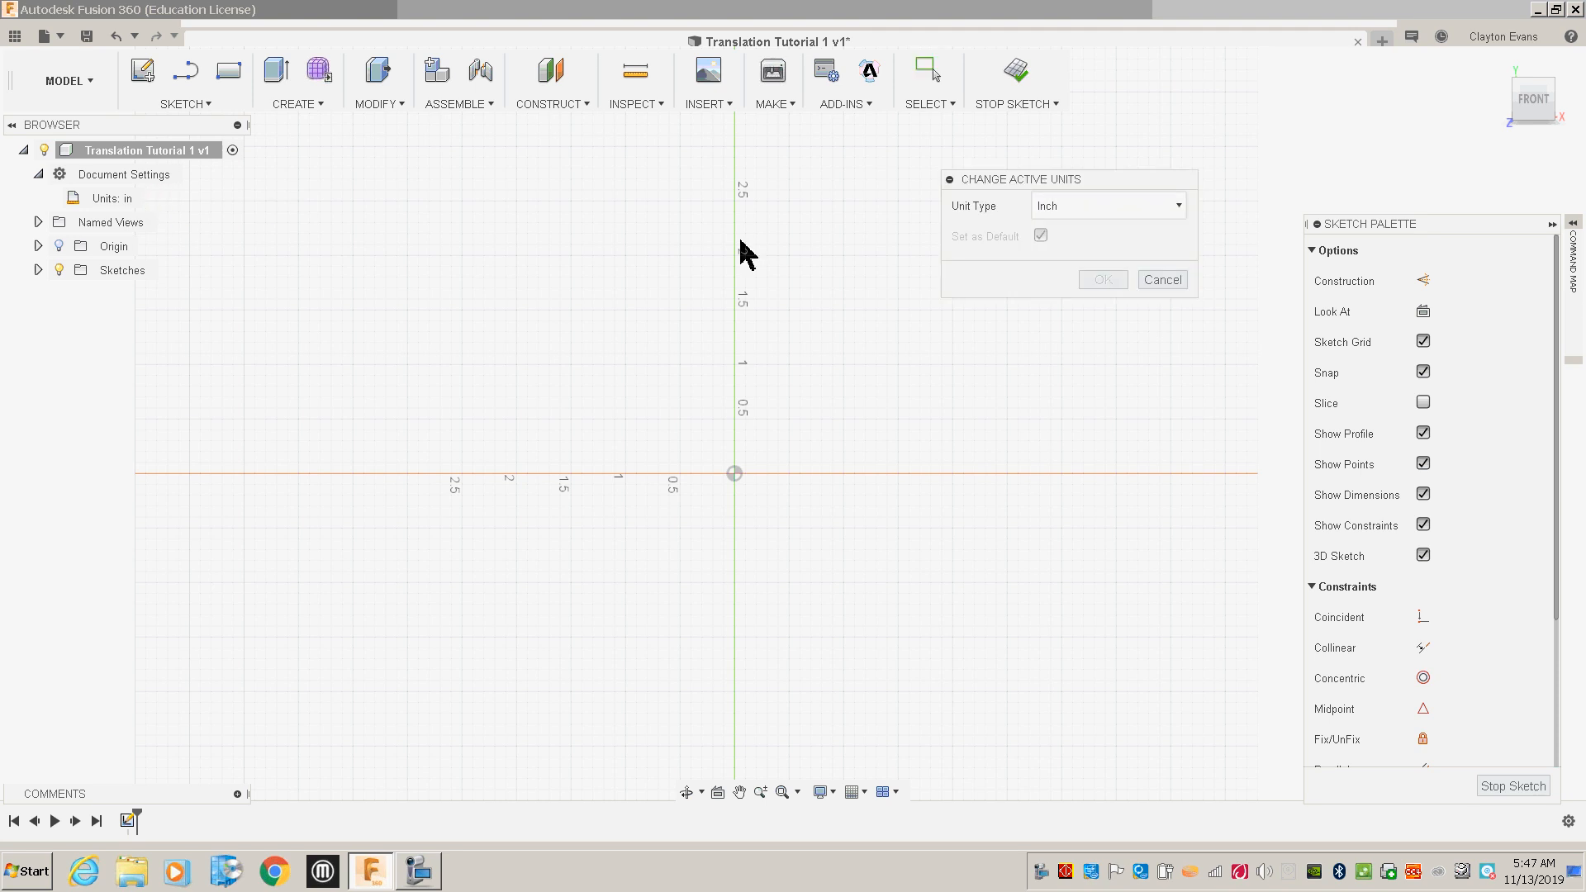
{"action": "left_click", "coordinate": [1147, 205]}
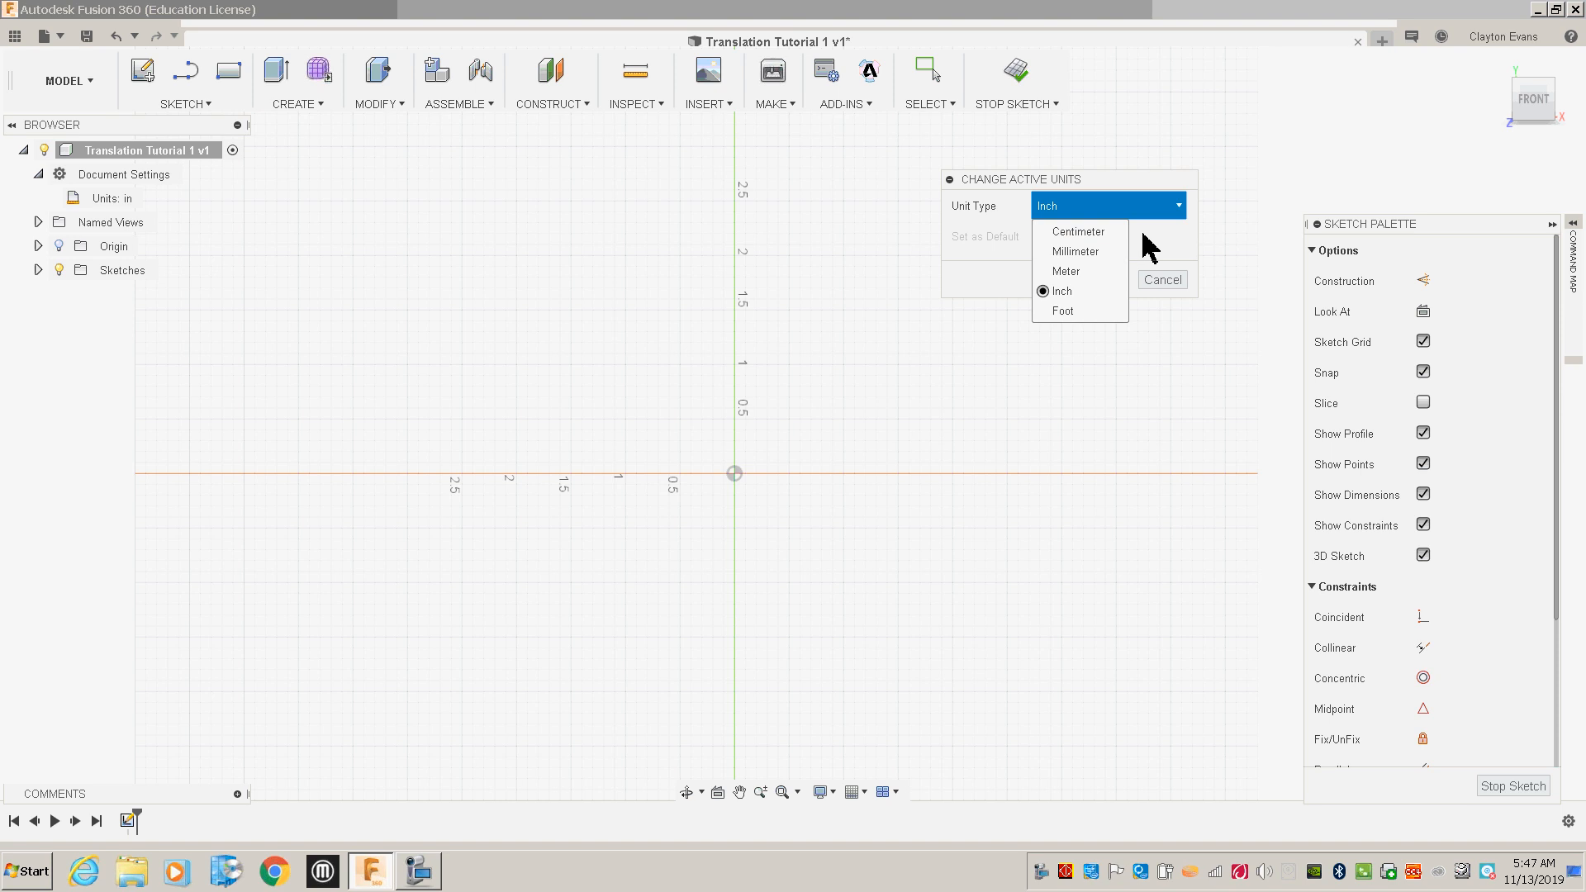
{"action": "left_click", "coordinate": [1148, 242]}
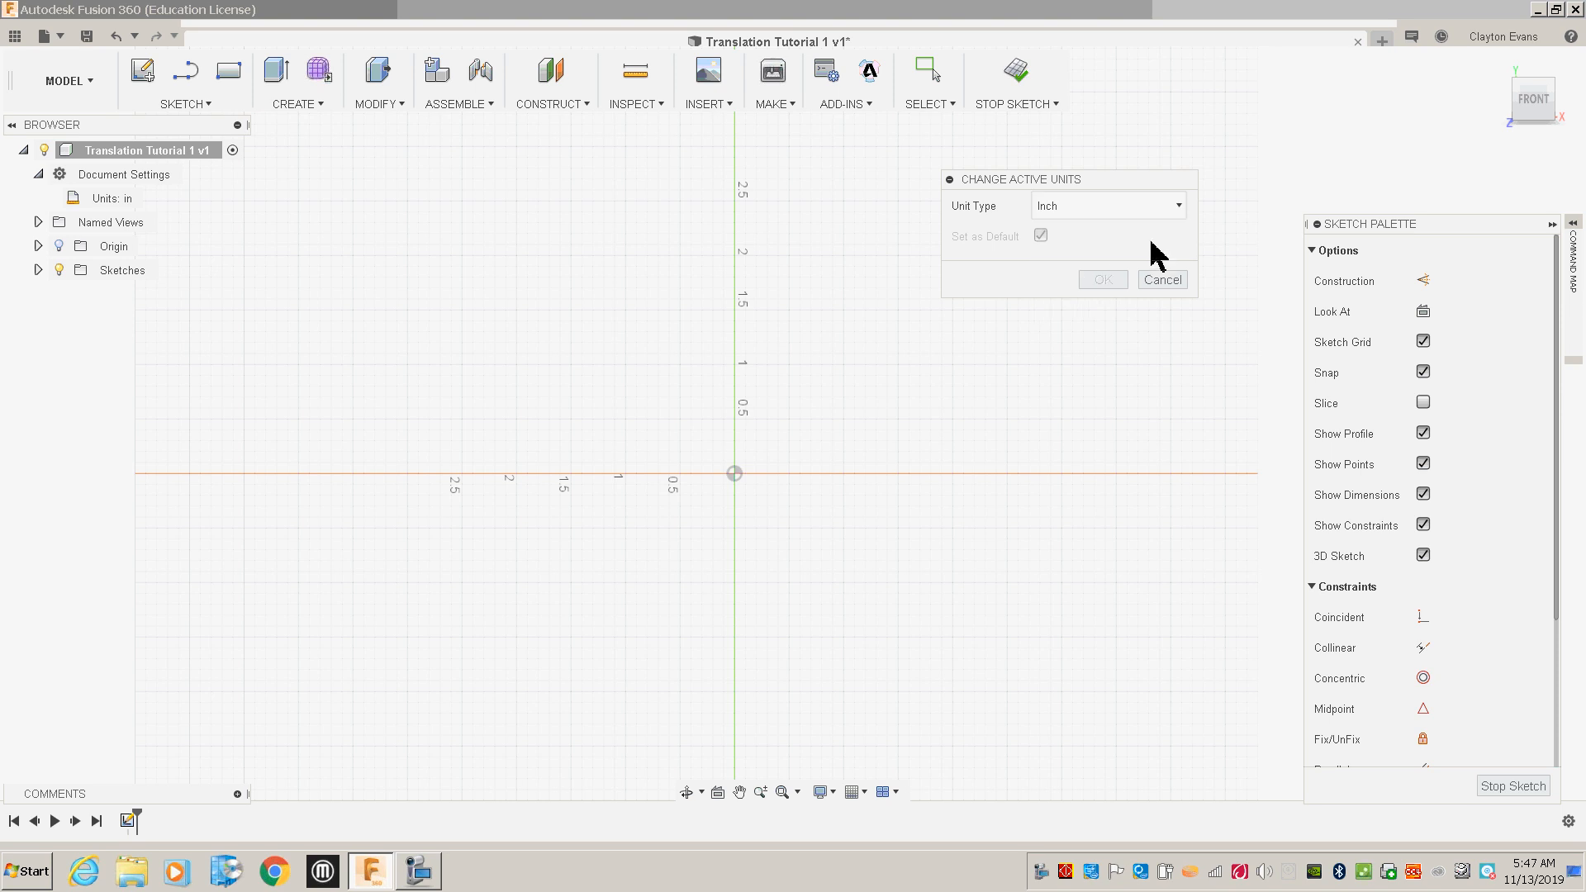
{"action": "left_click", "coordinate": [1162, 280]}
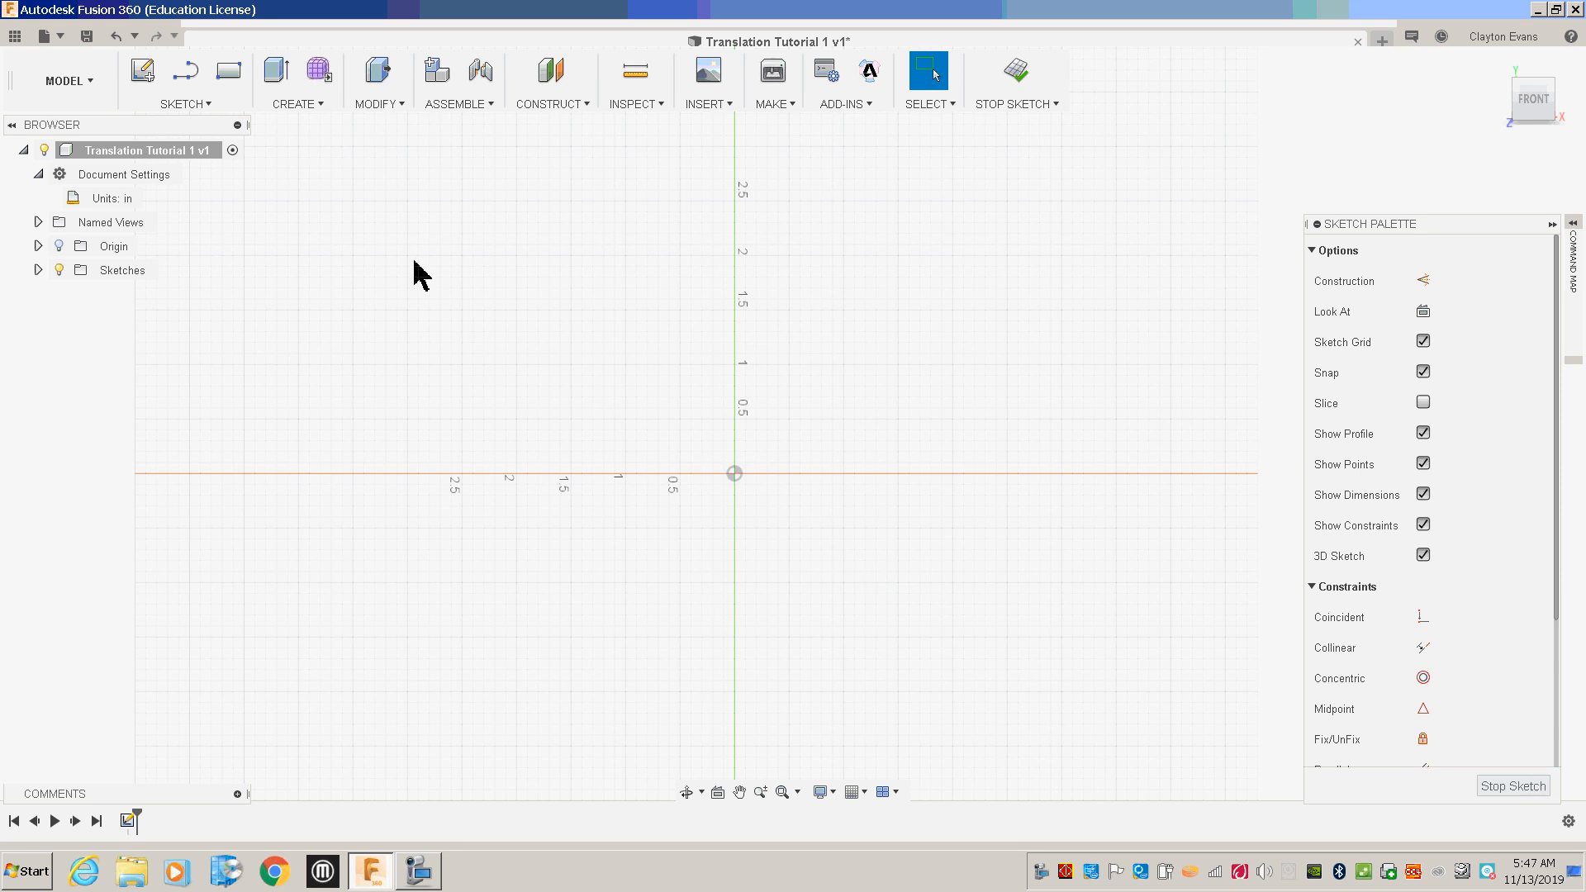
- Sketch a center rectangle at the origin, 2 in wide and 2 in high
{"action": "left_click", "coordinate": [213, 101]}
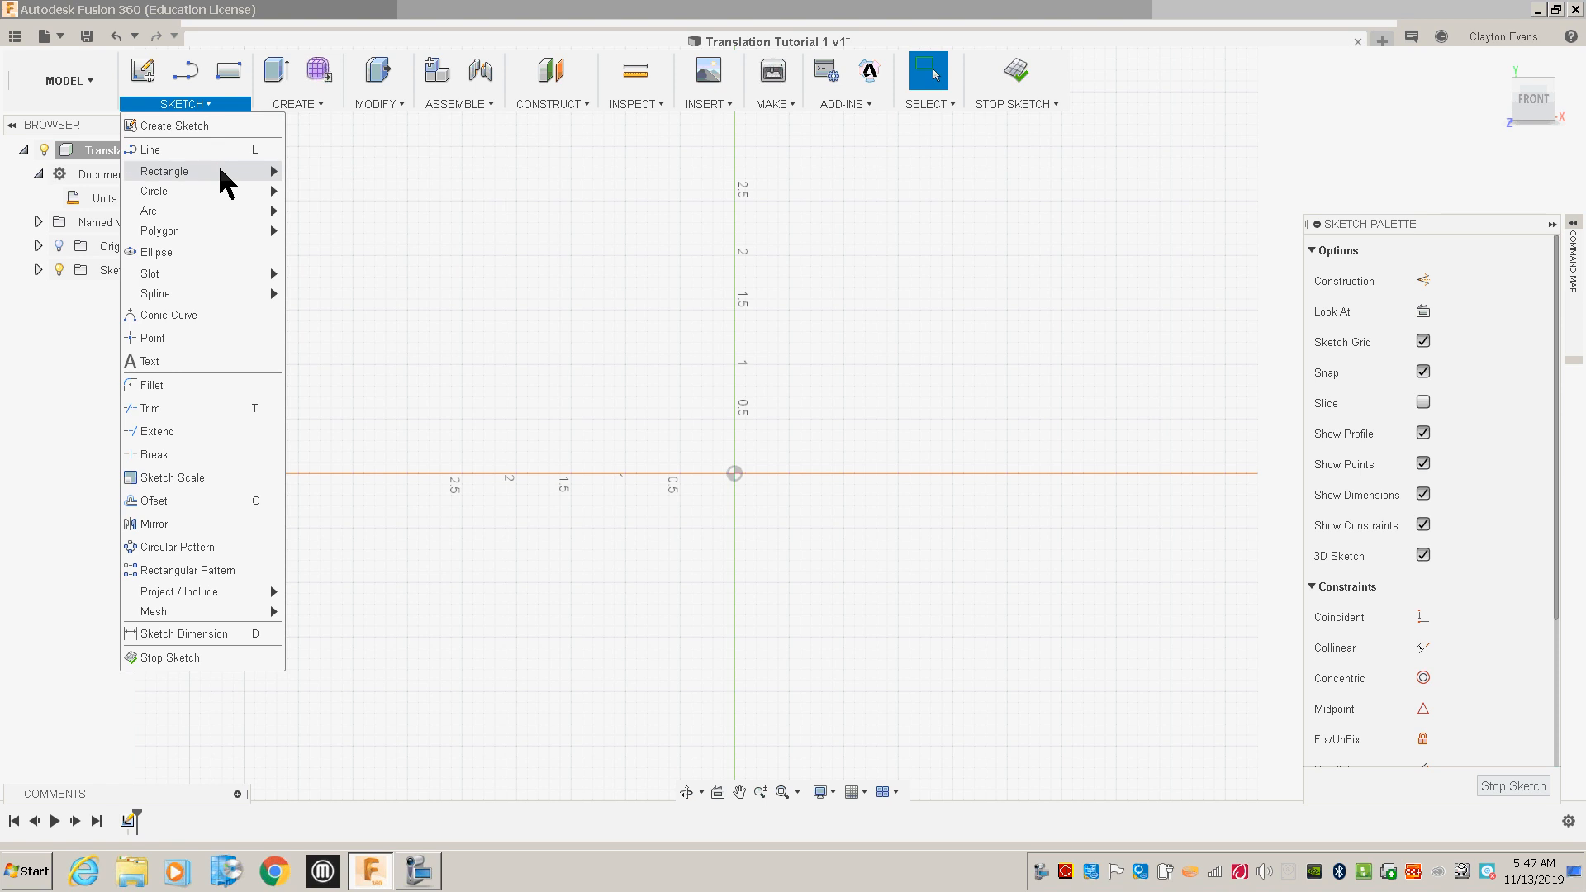
{"action": "mouse_move", "coordinate": [223, 172]}
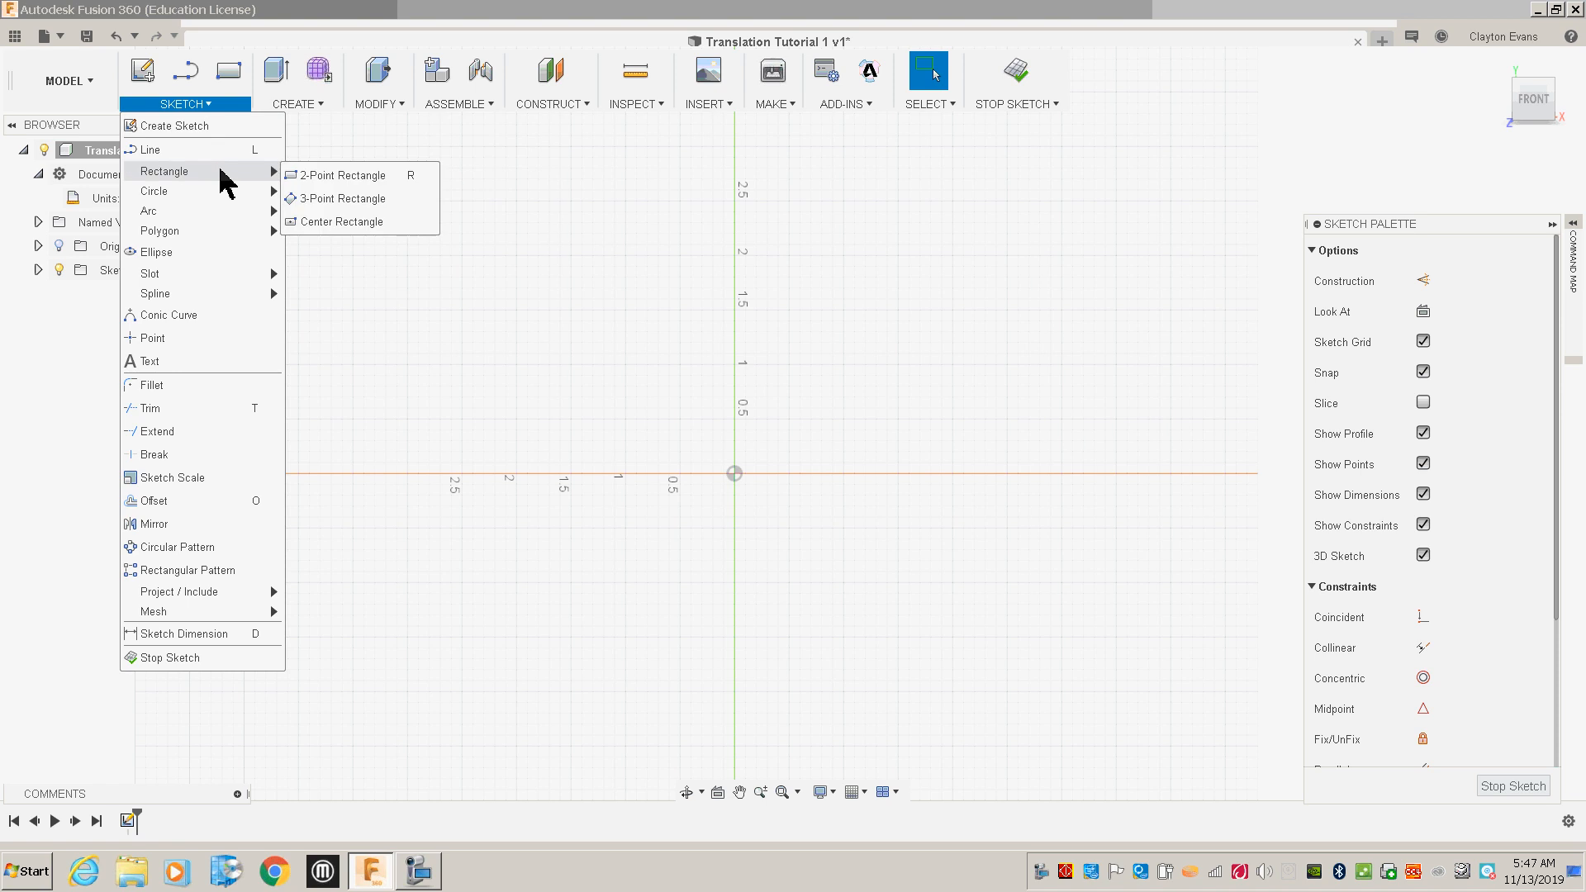
{"action": "left_click", "coordinate": [339, 221]}
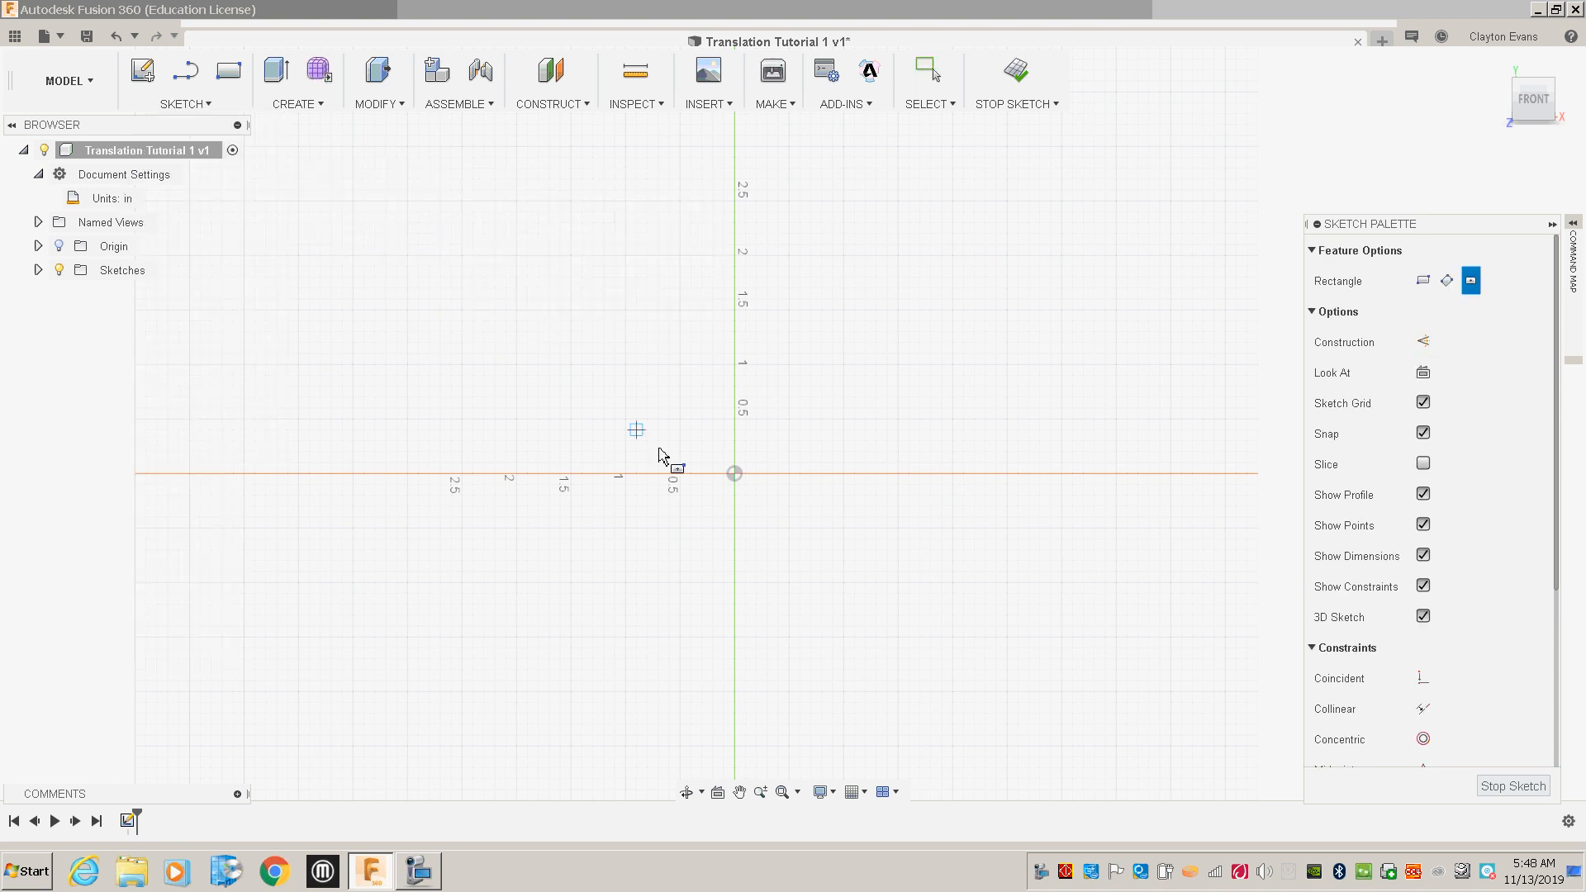
{"action": "left_click", "coordinate": [736, 475]}
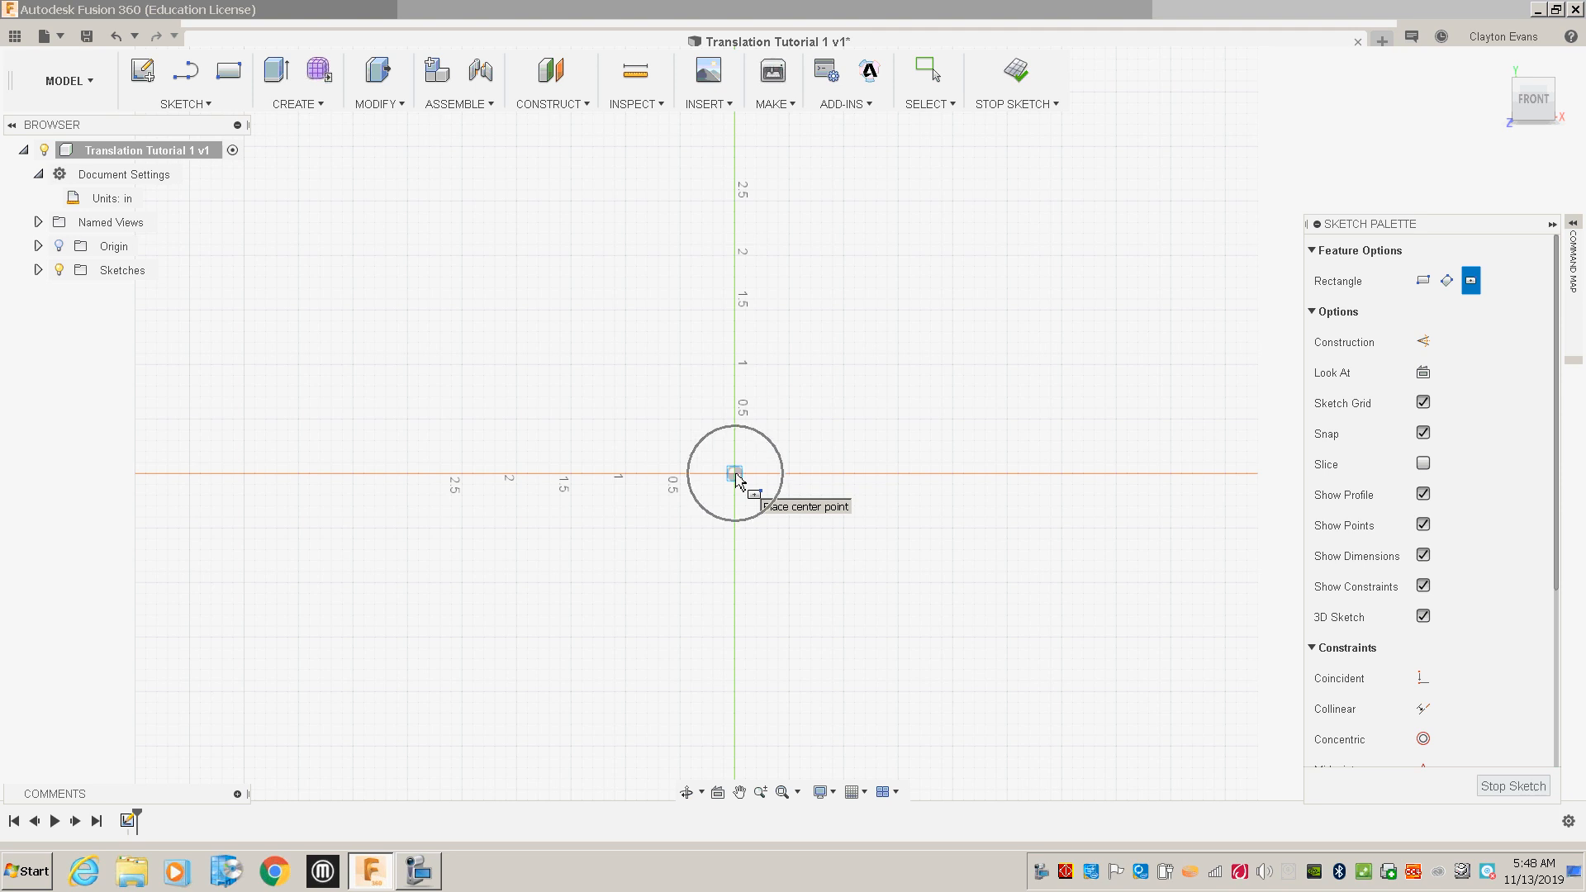
{"action": "left_click", "coordinate": [736, 475]}
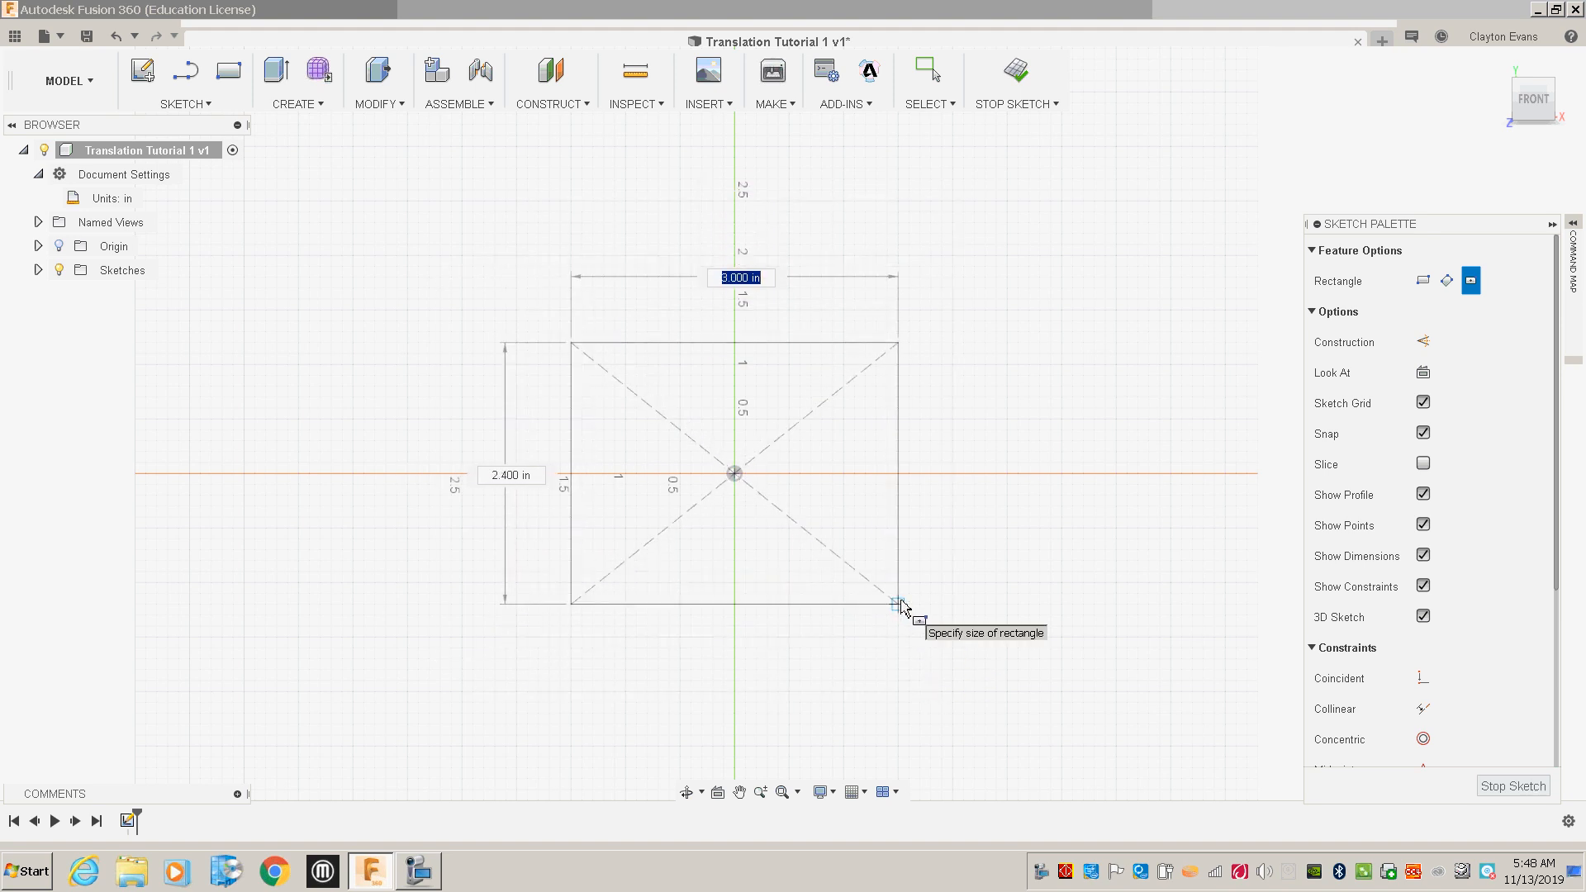
{"action": "type", "text": "2"}
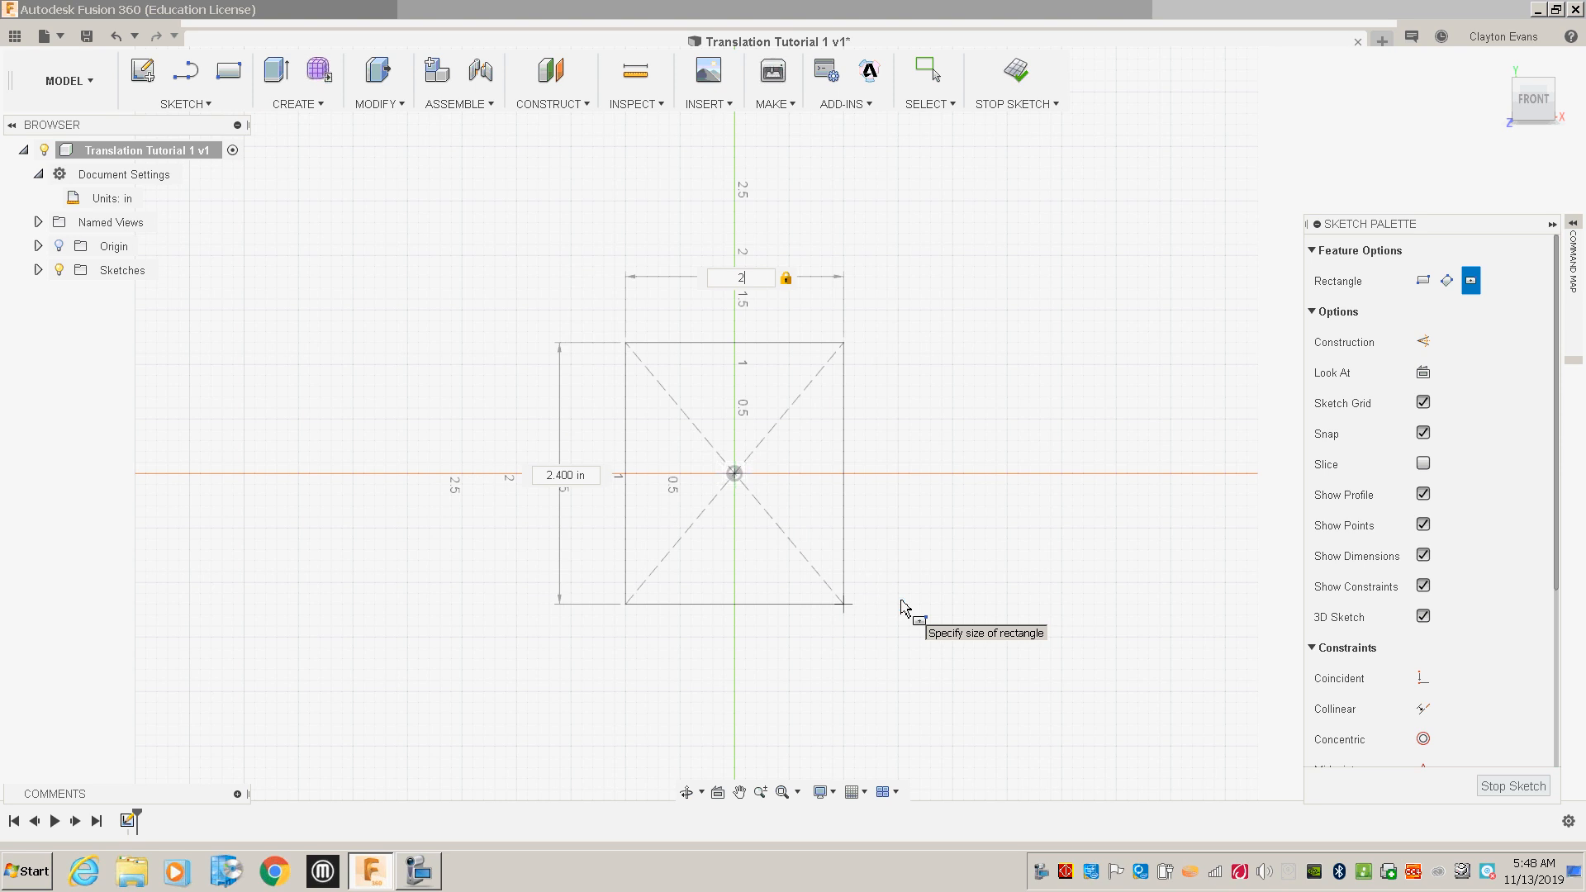
{"action": "key", "text": "Tab"}
{"action": "type", "text": "2"}
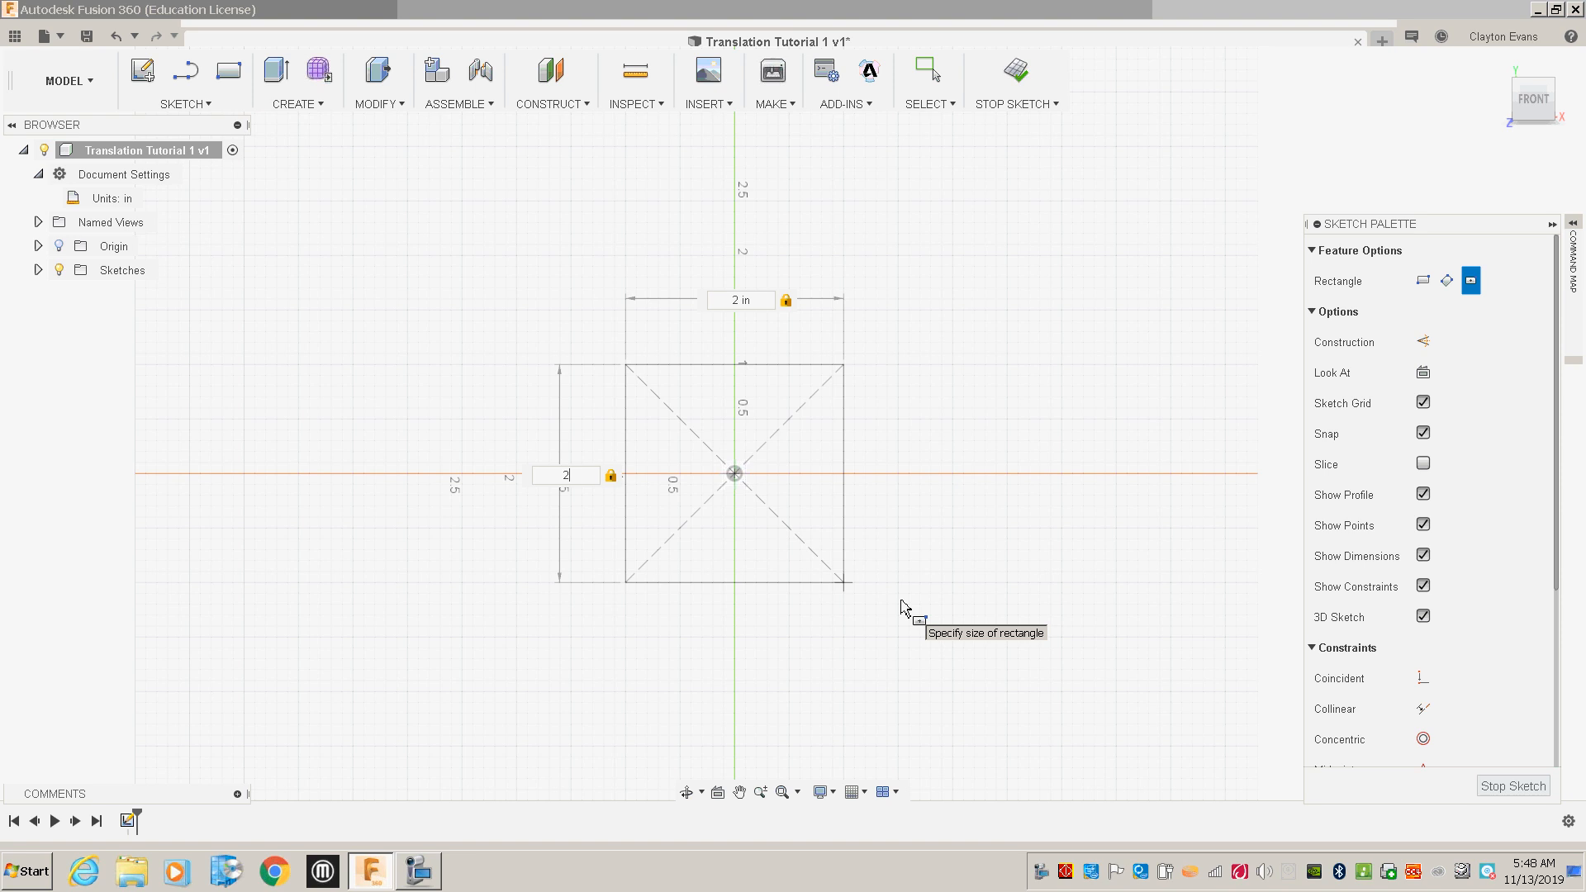
{"action": "key", "text": "Return"}
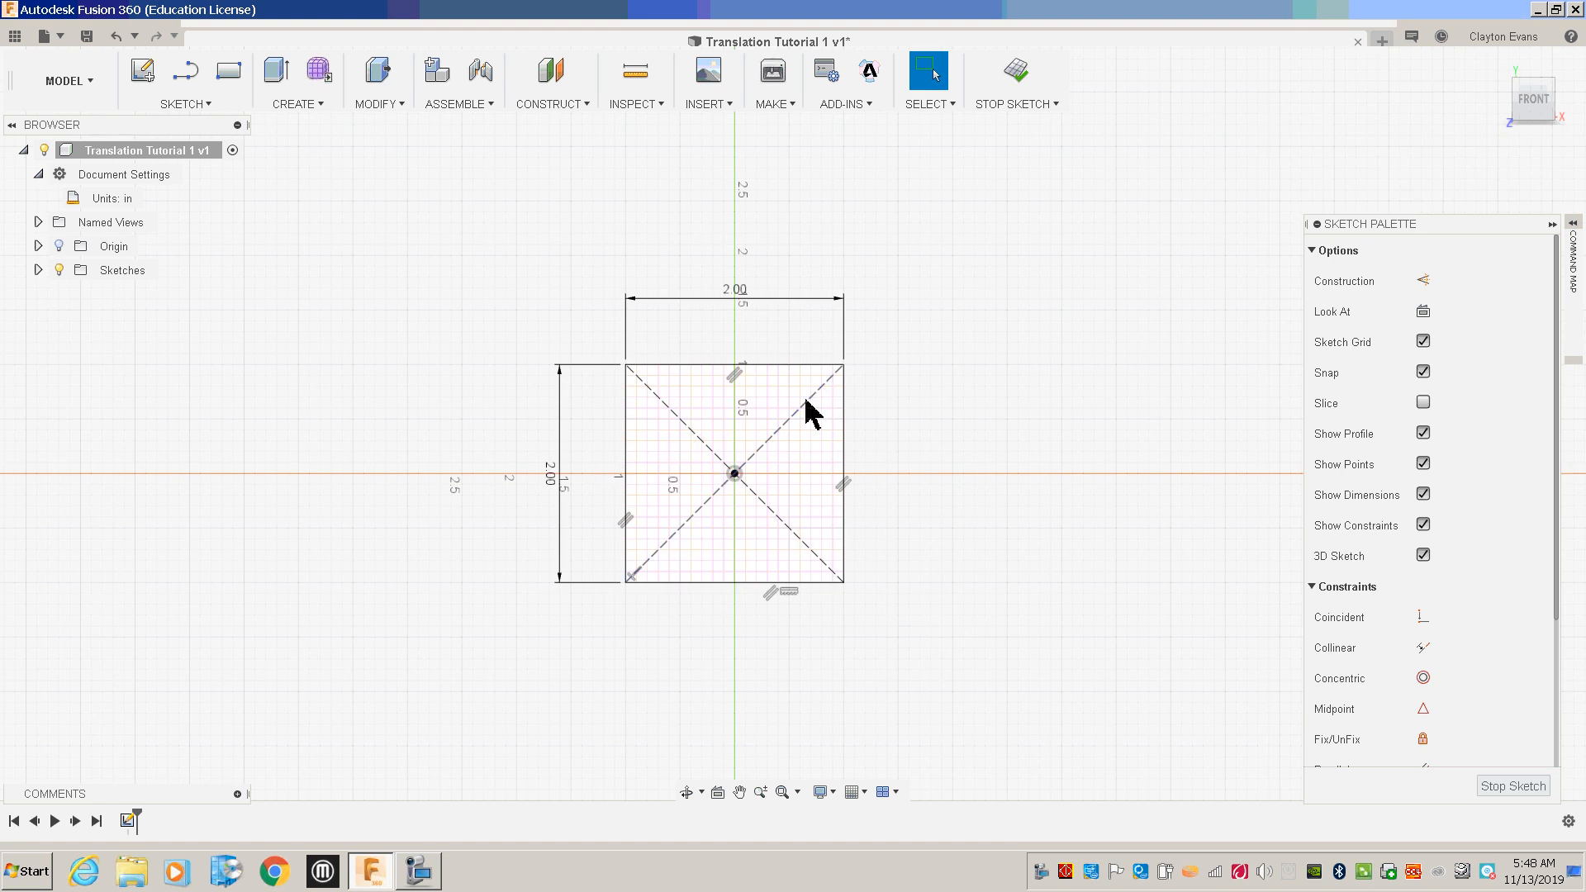
- Convert all four sides of the 2 in square to construction lines
{"action": "left_click", "coordinate": [801, 365]}
{"action": "left_click", "coordinate": [845, 456]}
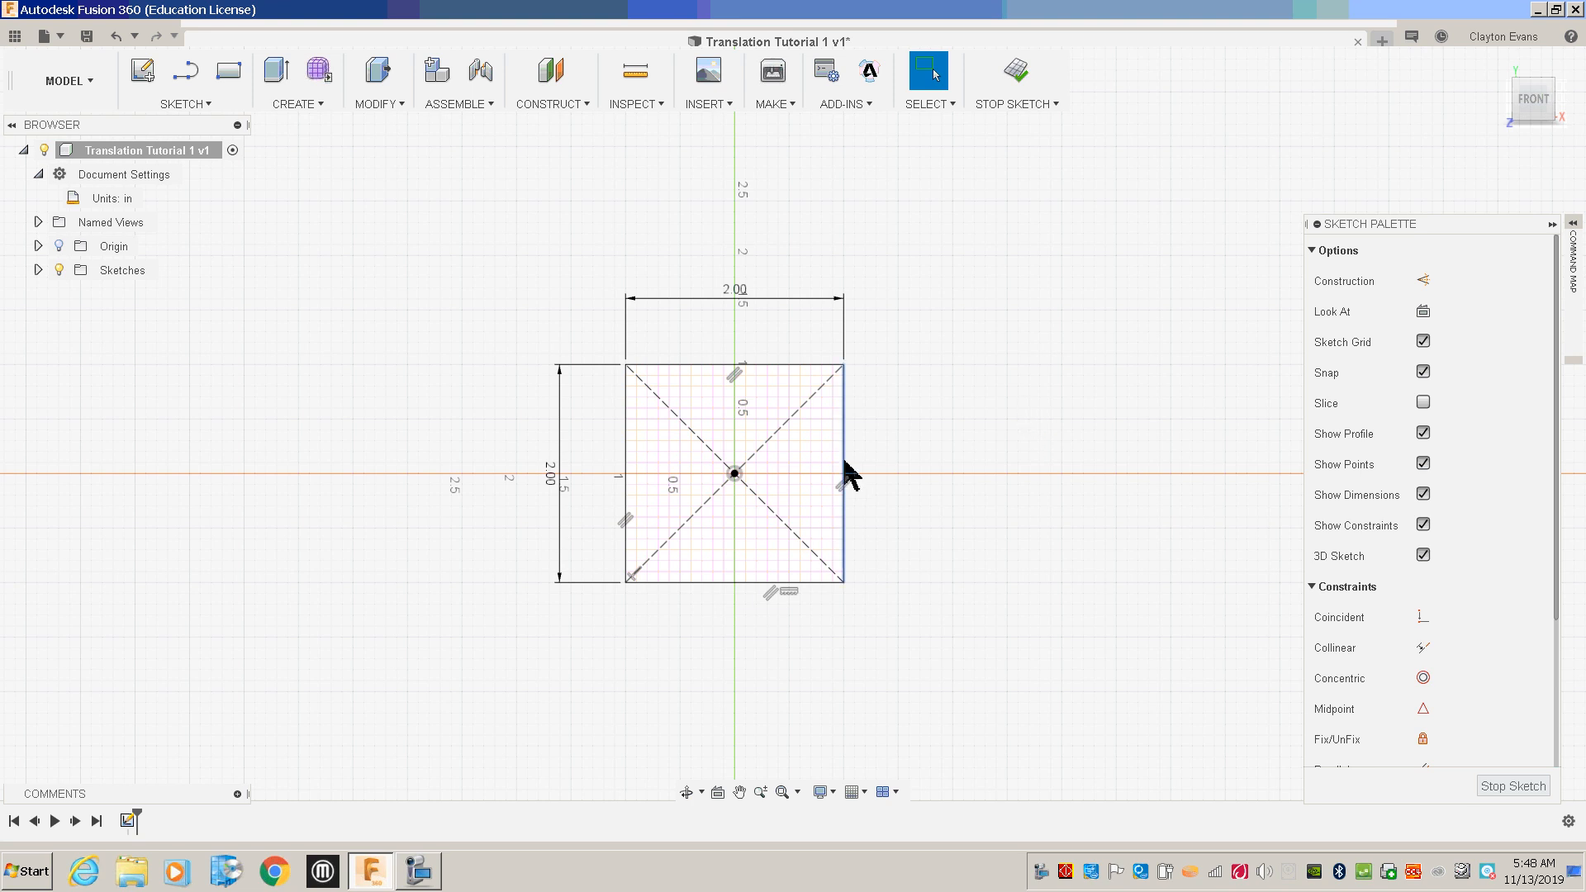
{"action": "scroll", "coordinate": [844, 477], "scroll_direction": "up", "scroll_amount": 2}
{"action": "scroll", "coordinate": [471, 478], "scroll_direction": "up", "scroll_amount": 2}
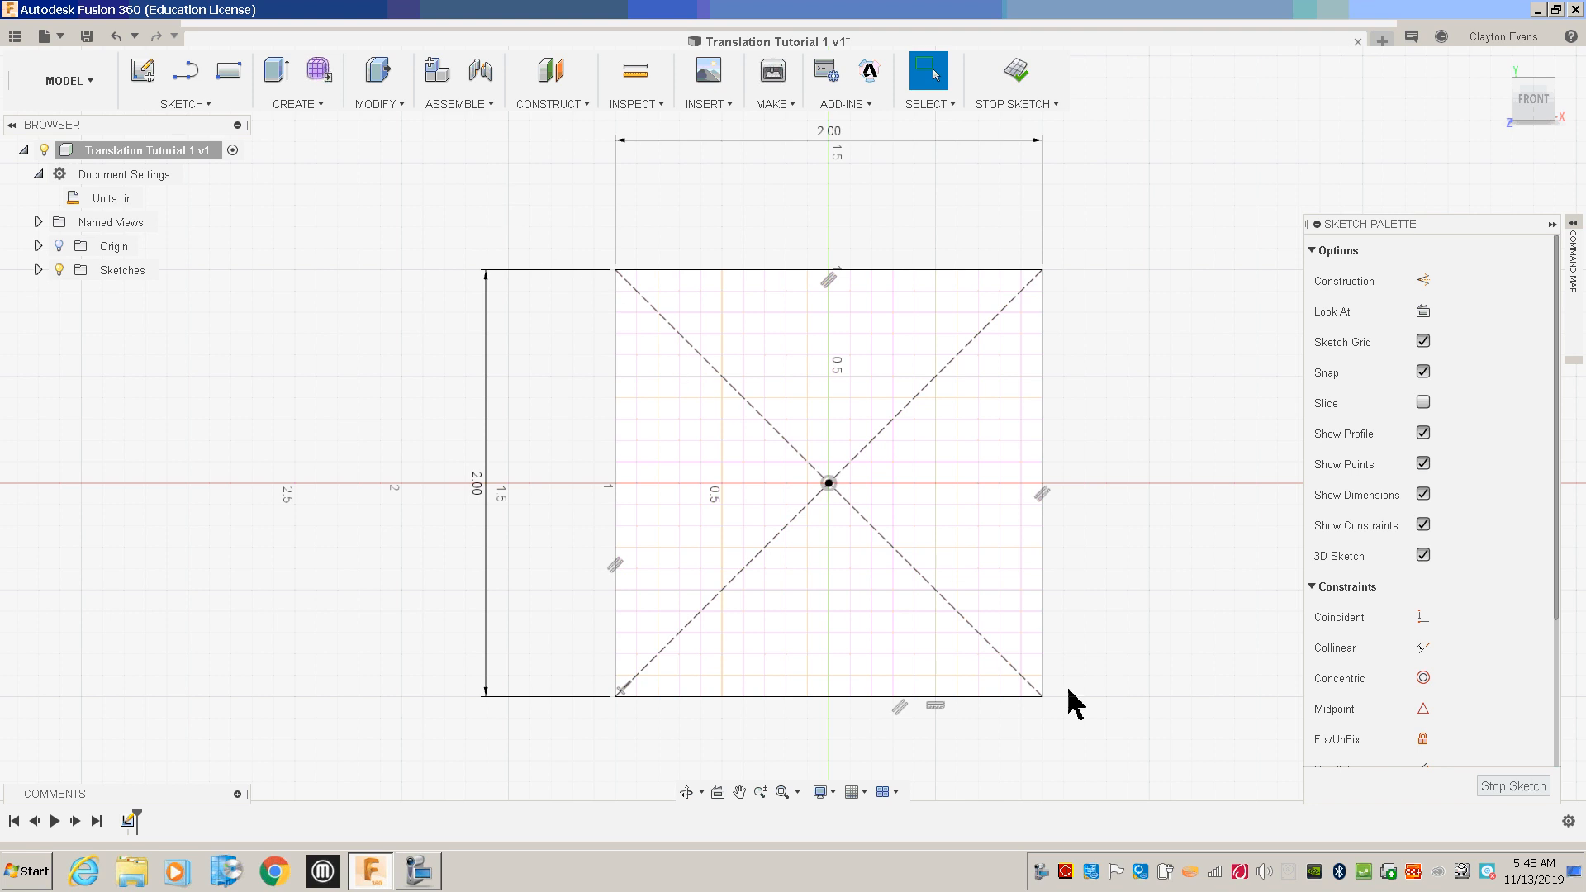
{"action": "mouse_move", "coordinate": [555, 205]}
{"action": "left_mouse_down"}
{"action": "mouse_move", "coordinate": [907, 599]}
{"action": "mouse_move", "coordinate": [1100, 768]}
{"action": "left_mouse_up"}
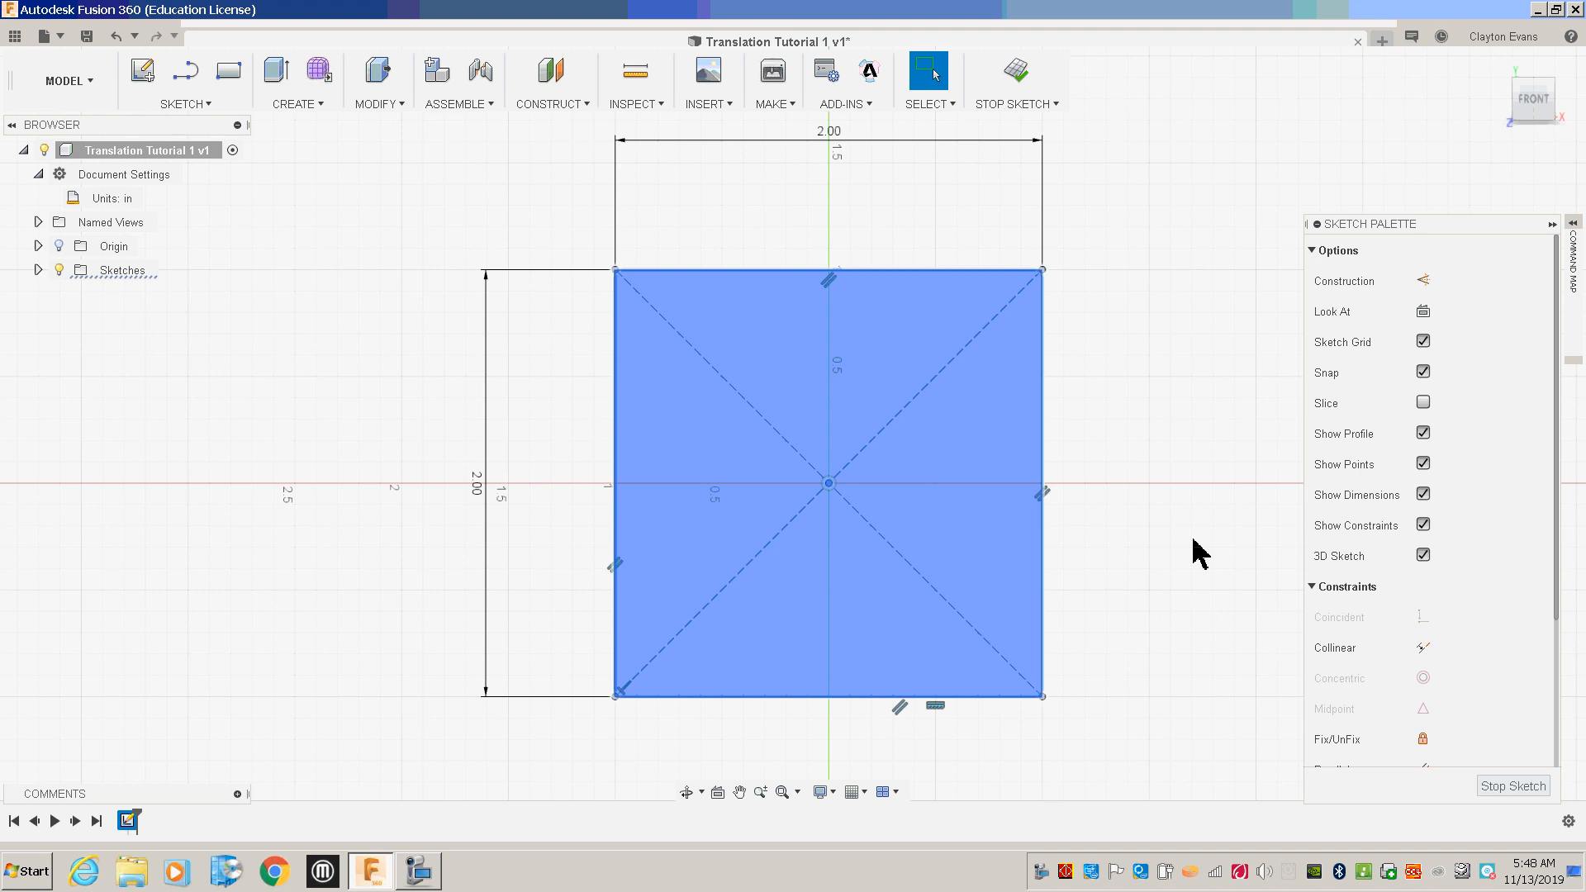
{"action": "left_click", "coordinate": [1424, 283]}
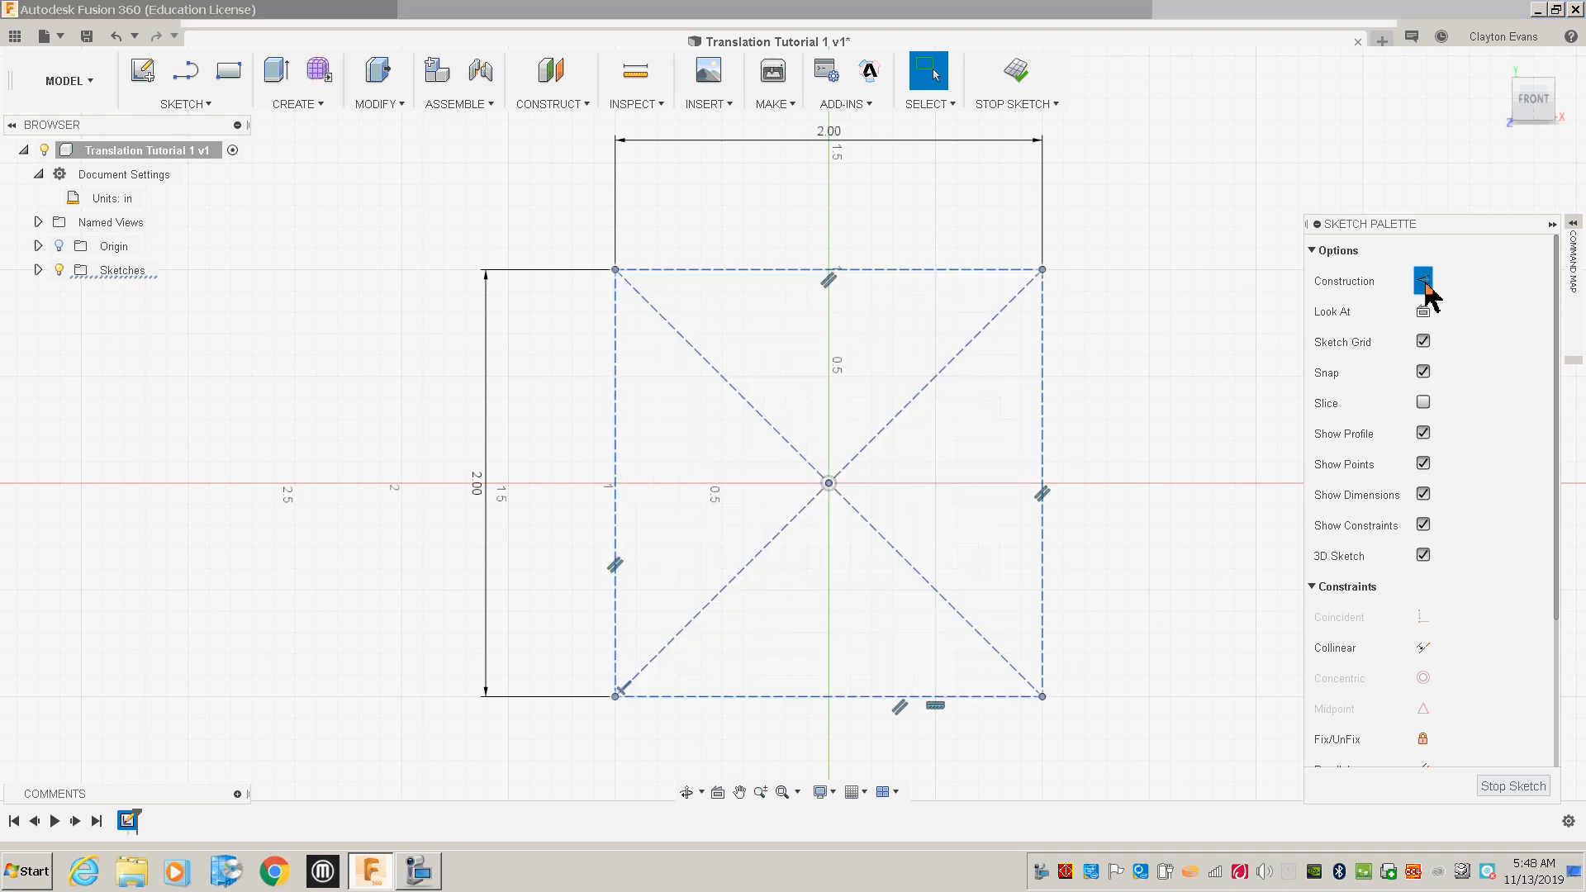
{"action": "left_click", "coordinate": [1274, 354]}
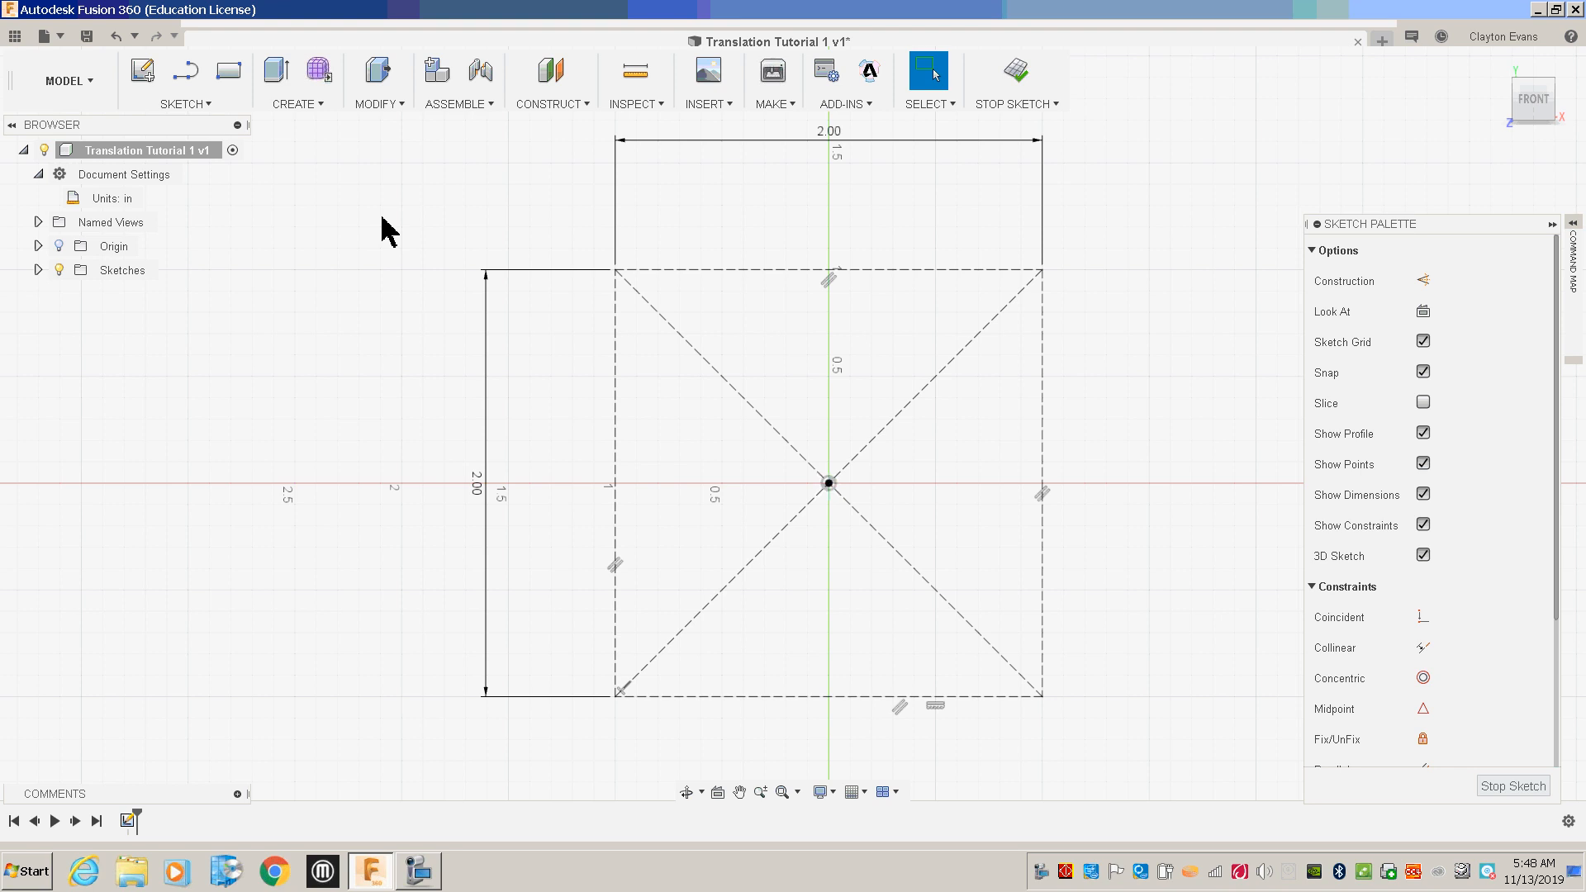
- Sketch a 0.25 in center diameter circle inside the square, about 0.6 in left of and 0.3 in above the origin
{"action": "left_click", "coordinate": [229, 113]}
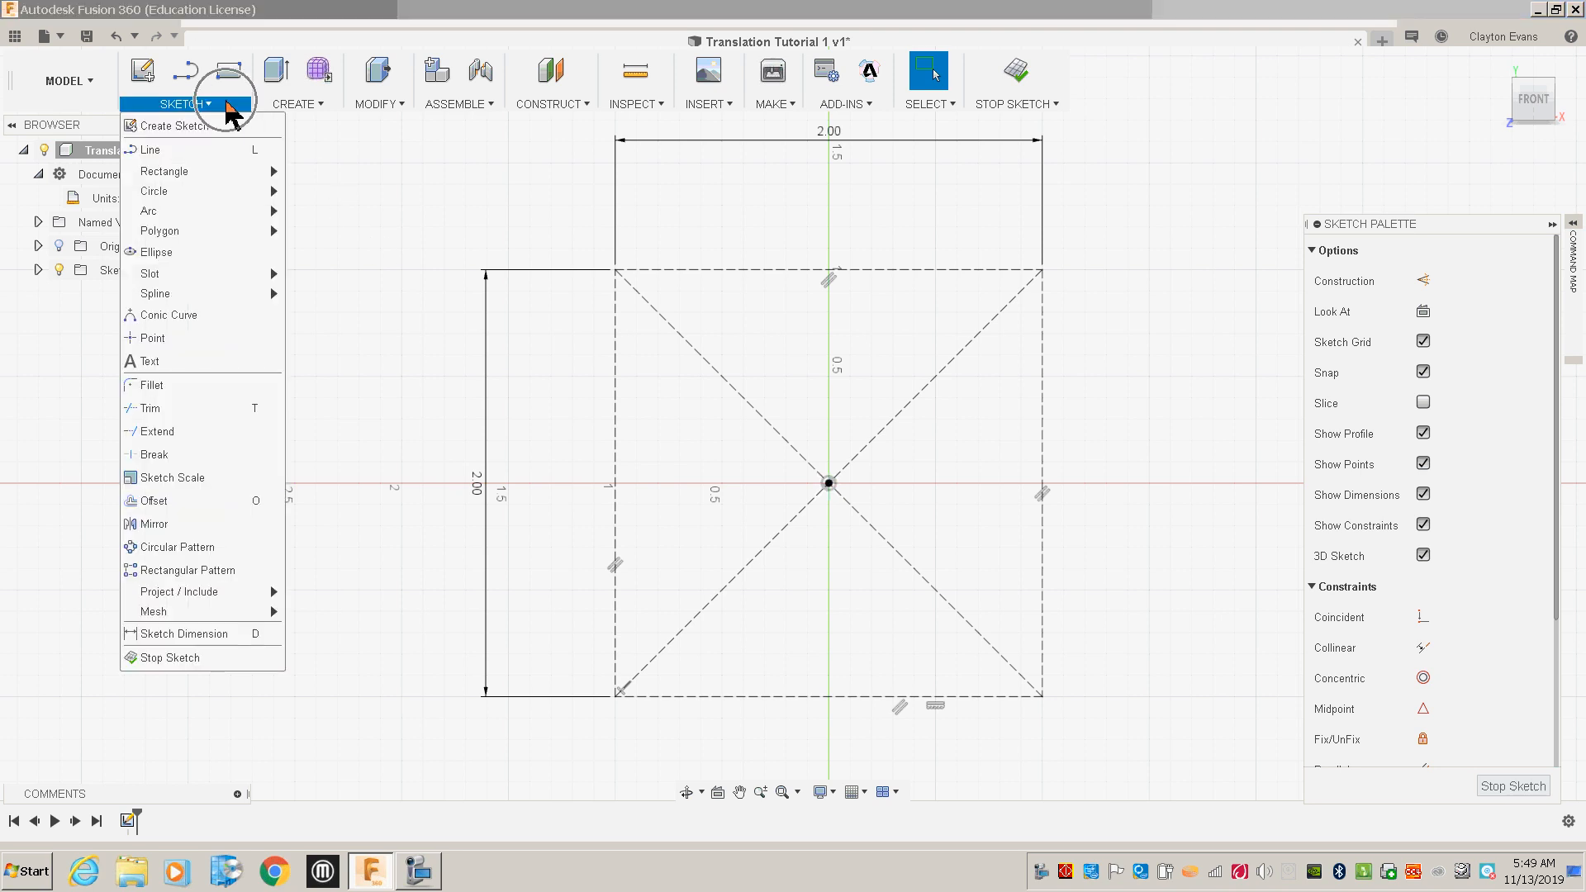
{"action": "mouse_move", "coordinate": [248, 194]}
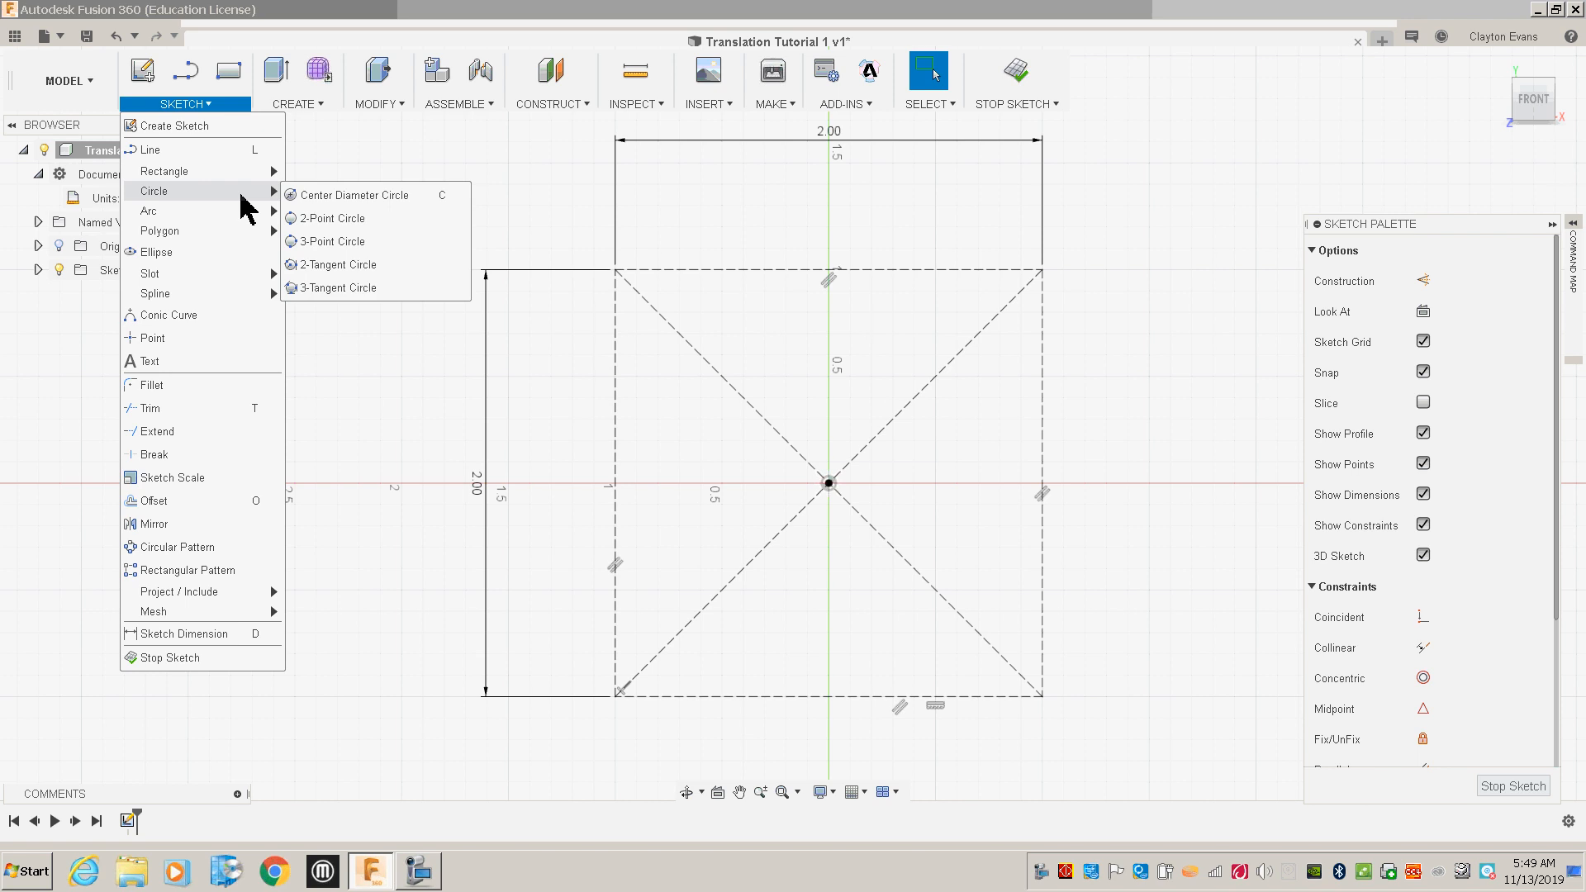
{"action": "left_click", "coordinate": [331, 197]}
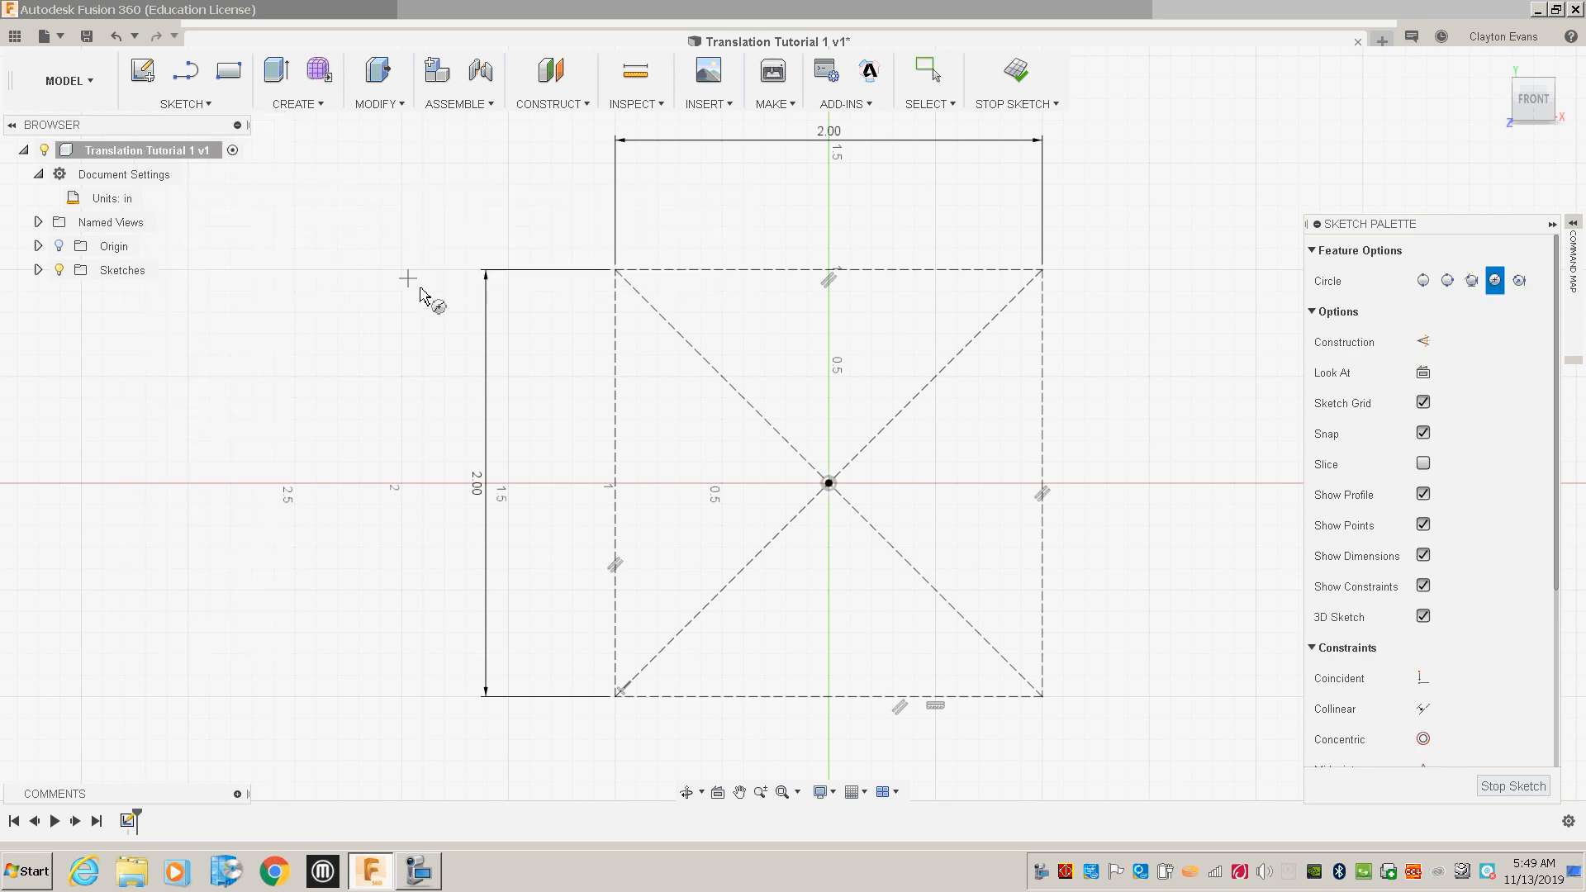
{"action": "left_click", "coordinate": [700, 419]}
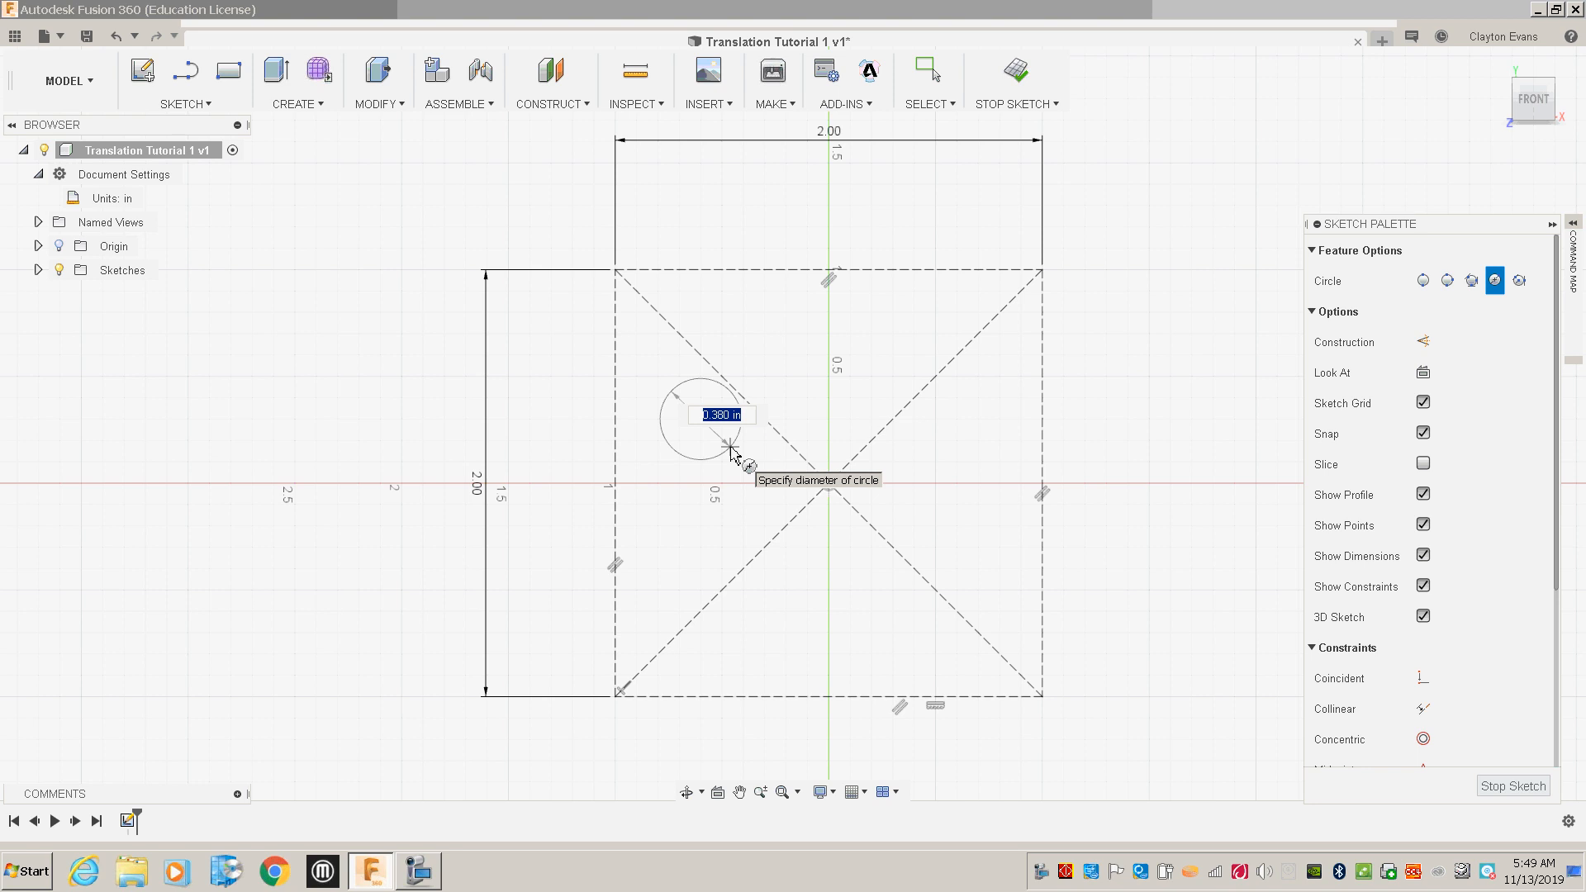
{"action": "type", "text": ".25"}
{"action": "key", "text": "Tab"}
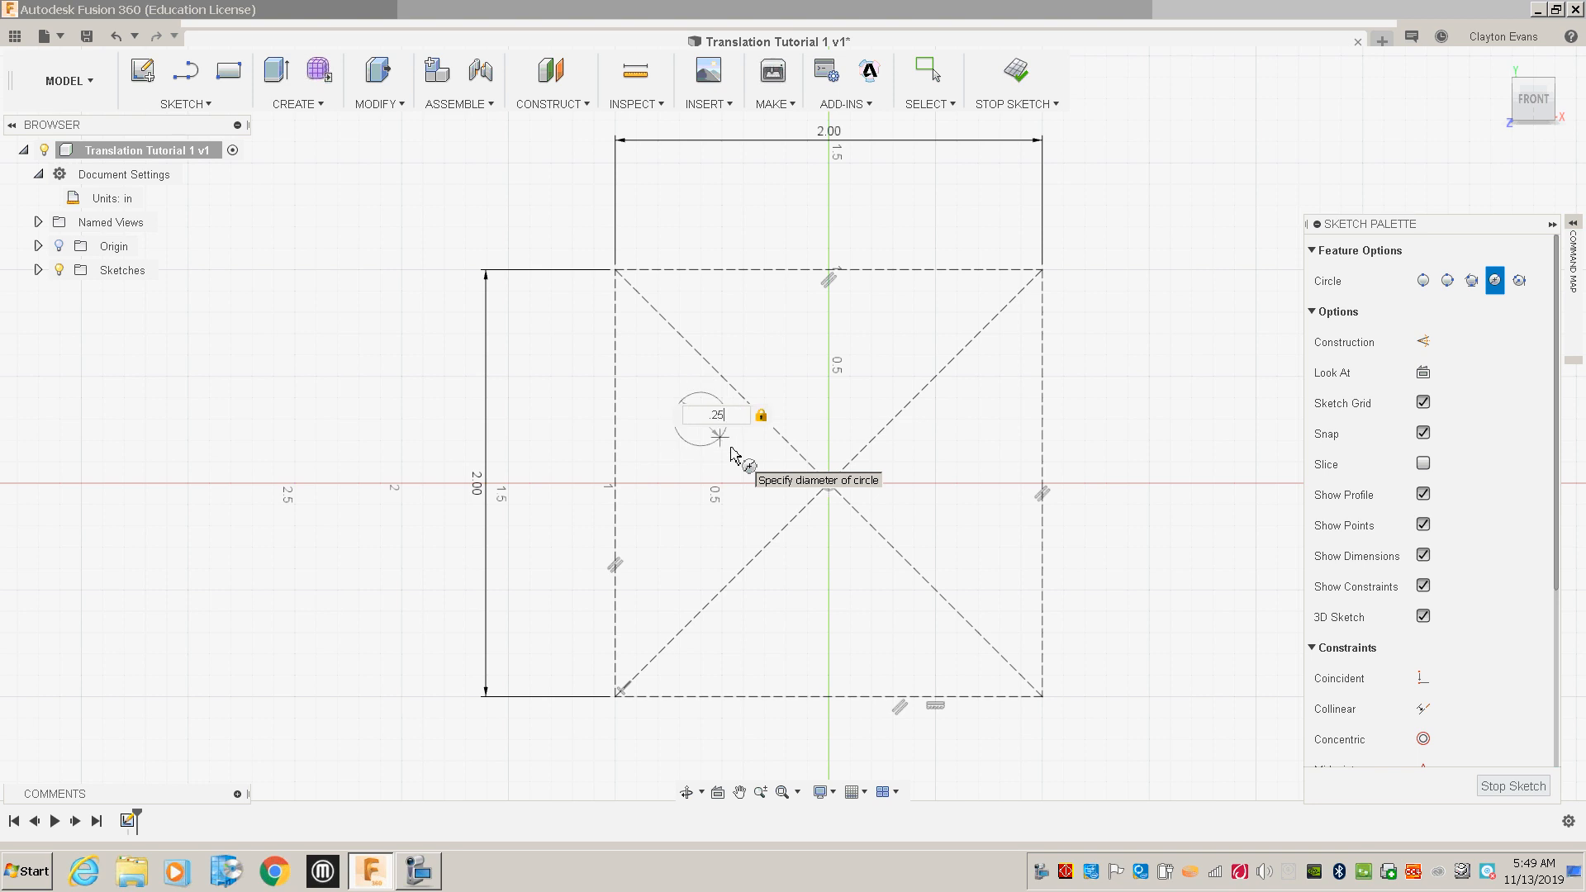
{"action": "key", "text": "Return"}
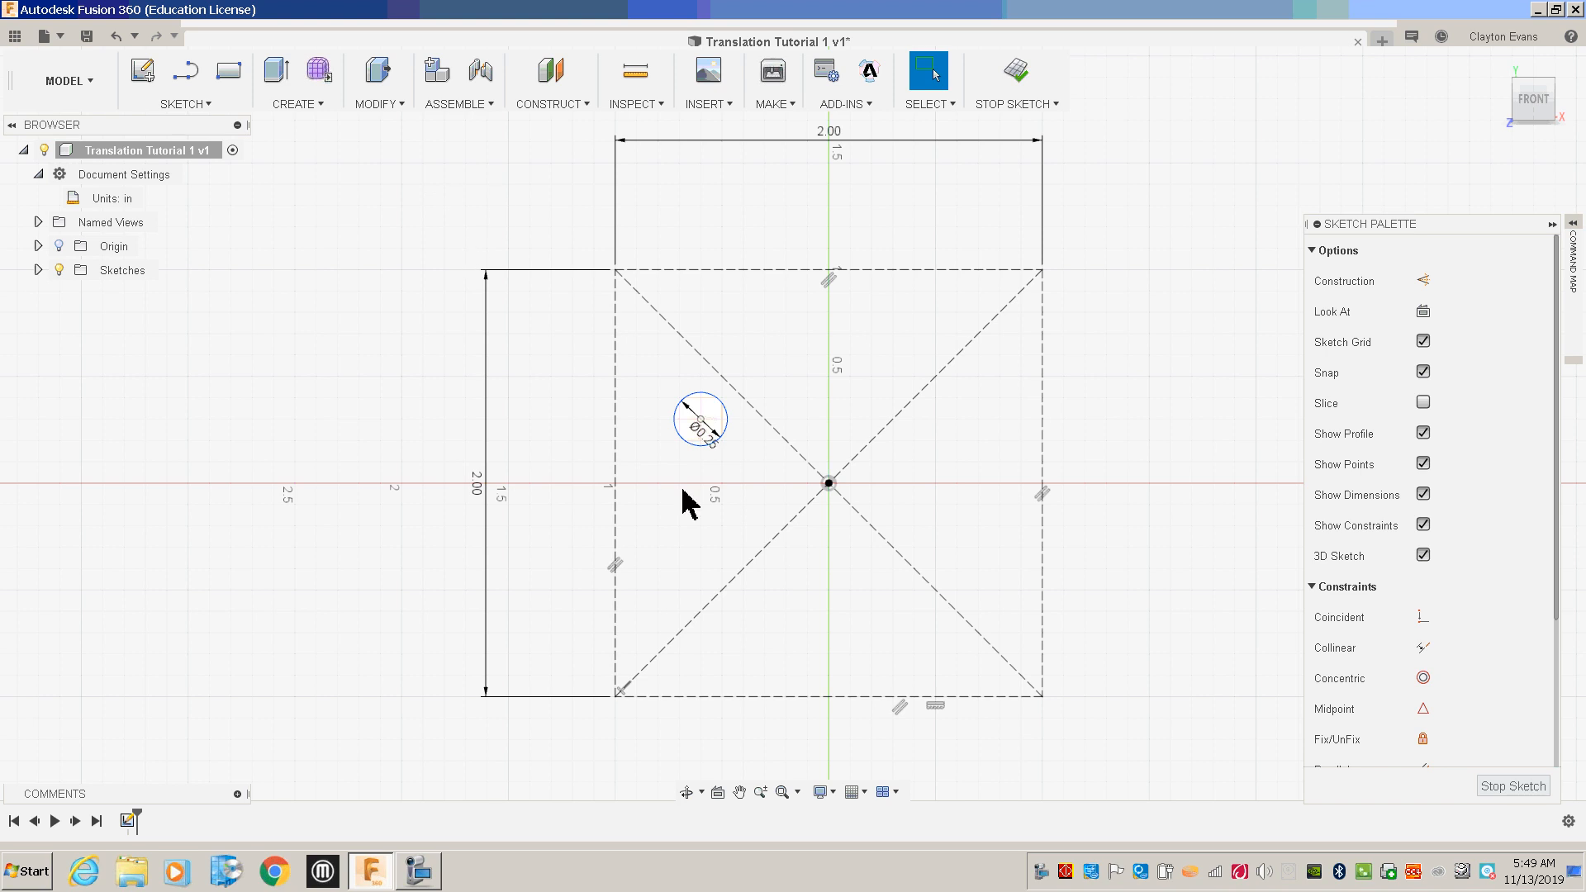
- Create a copy of the 0.25 in circle with Move/Copy and shift it 0.20 in along X and 0.30 in along Y
{"action": "right_click", "coordinate": [731, 429]}
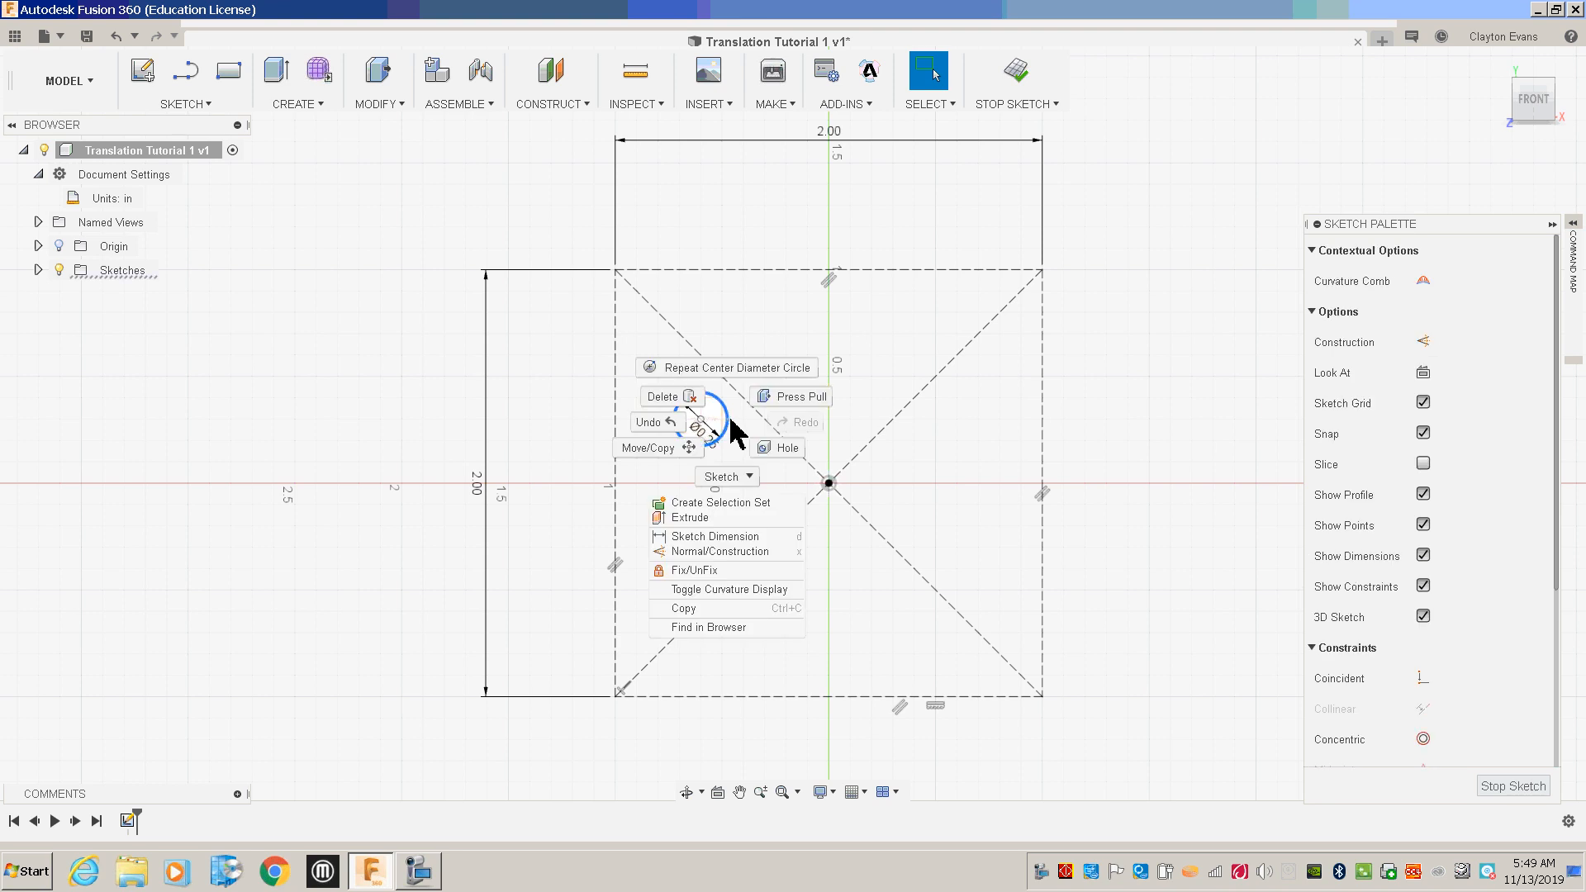
{"action": "left_click", "coordinate": [694, 465]}
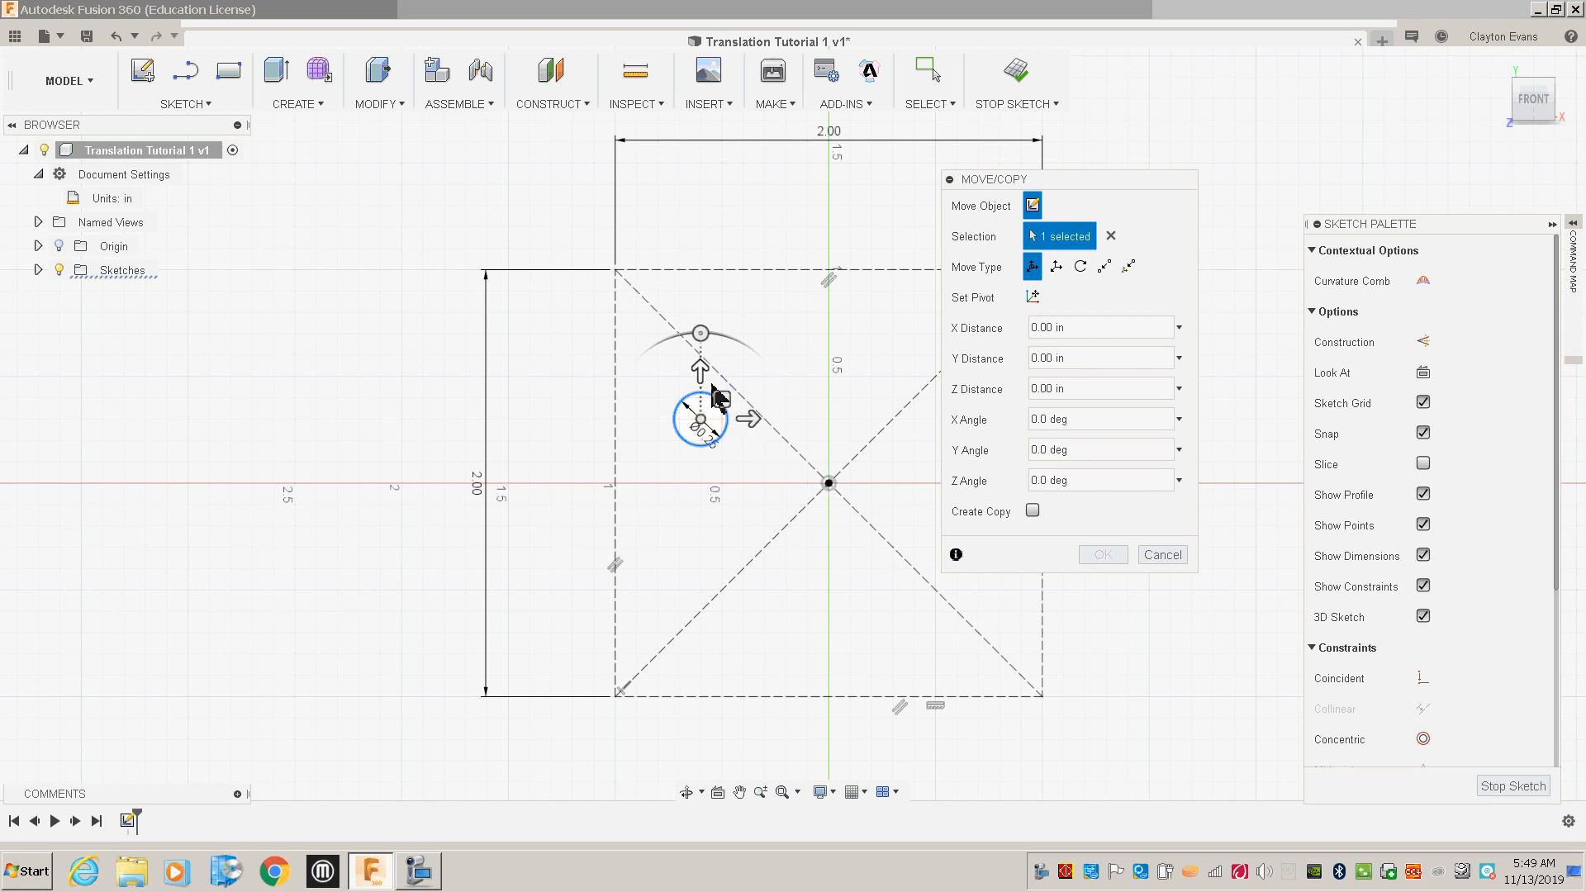
{"action": "left_click", "coordinate": [1032, 510]}
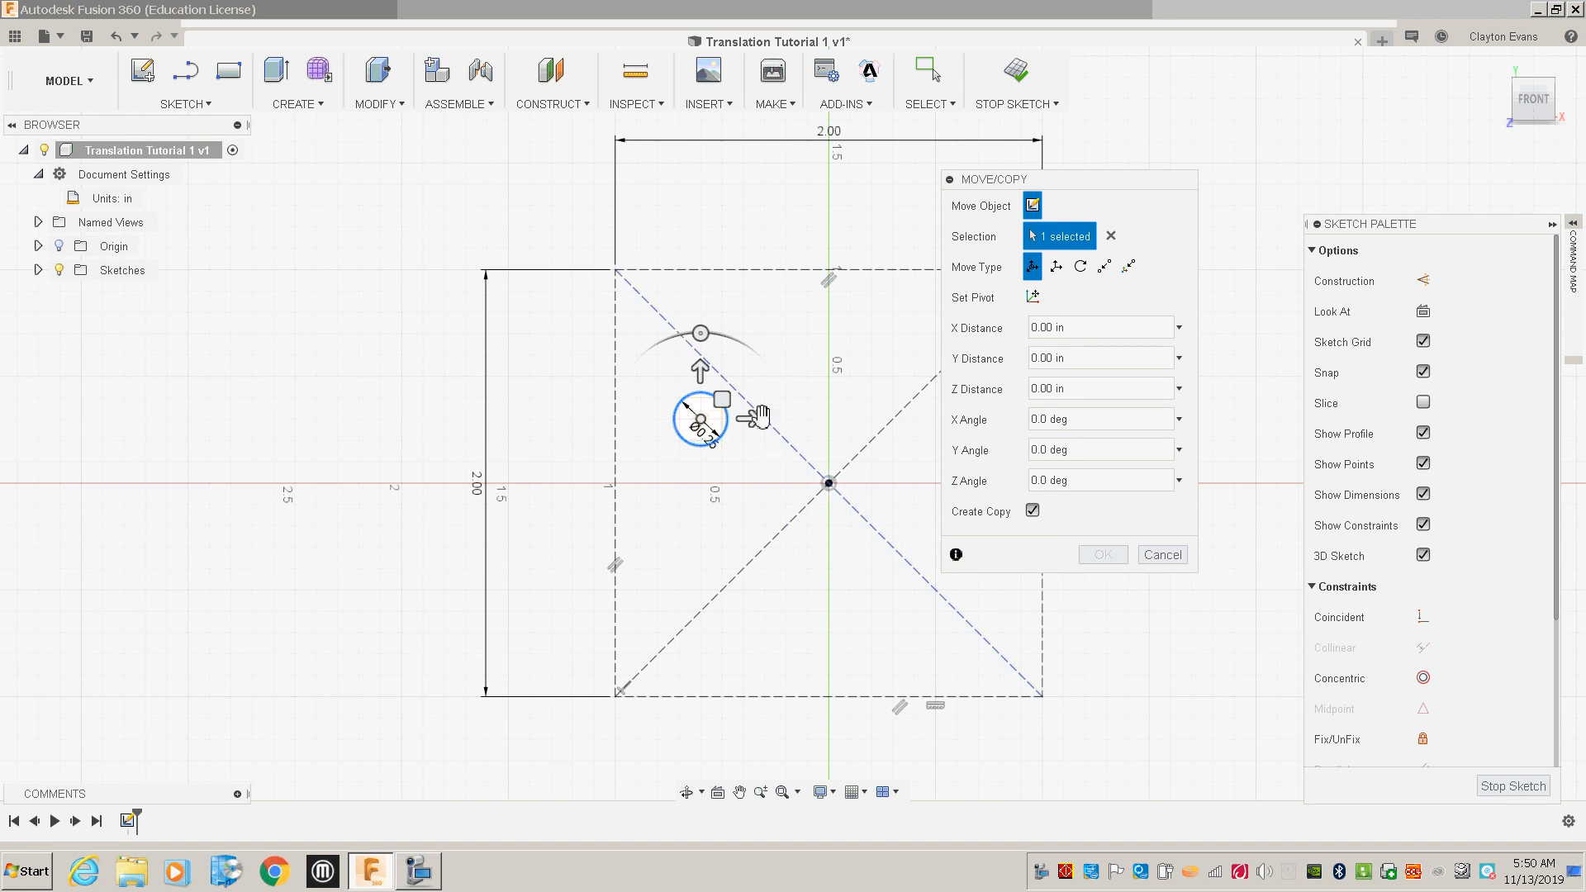
{"action": "left_click_drag", "start_coordinate": [760, 418], "coordinate": [803, 419]}
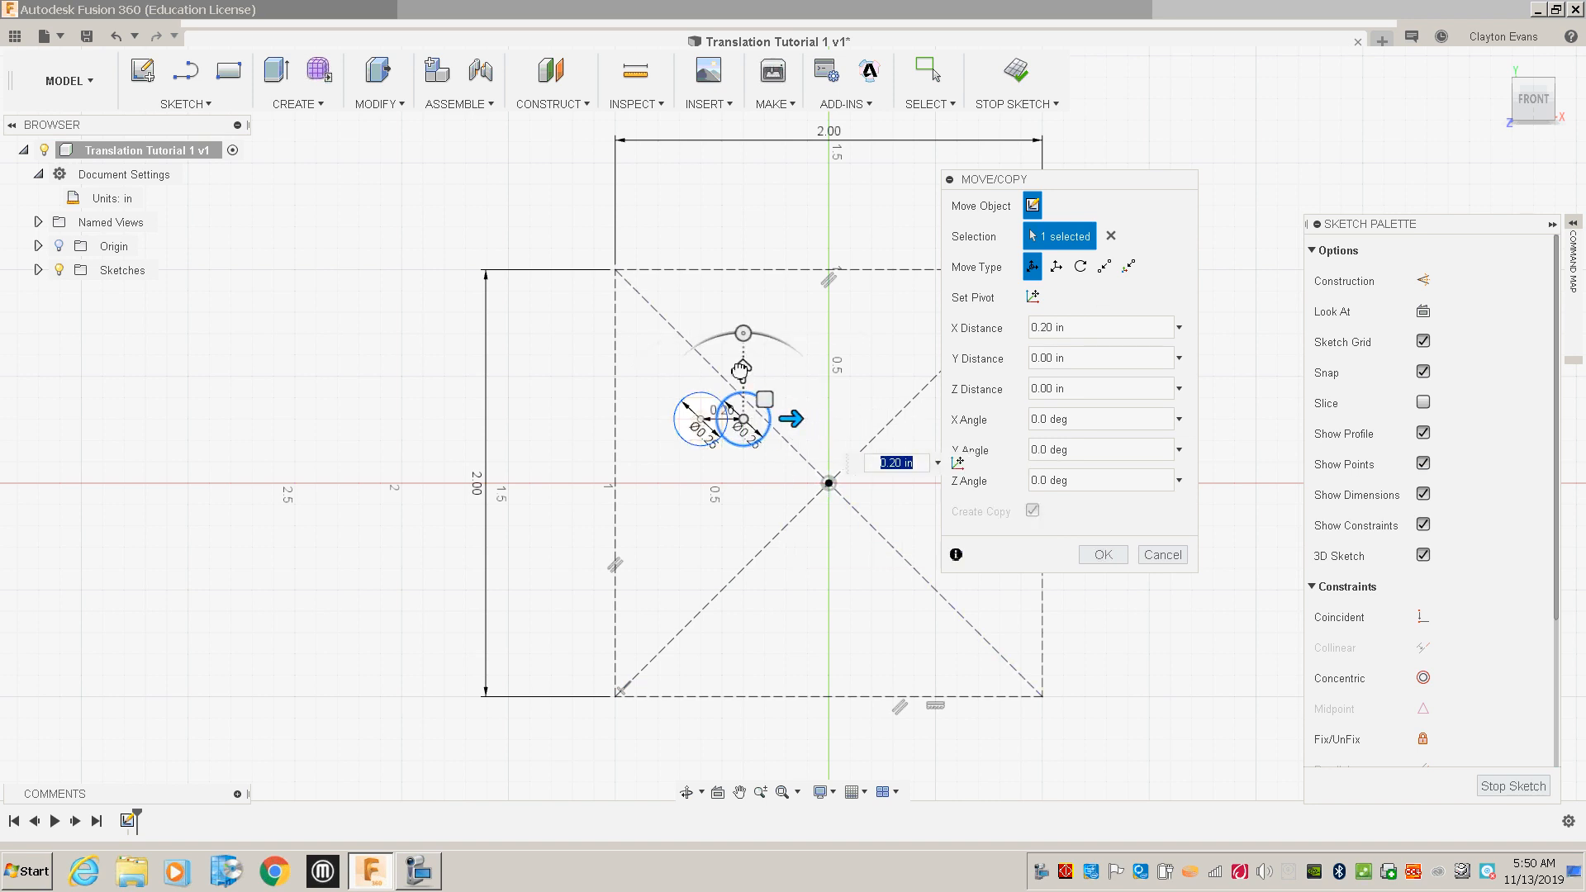
{"action": "left_click_drag", "start_coordinate": [741, 369], "coordinate": [743, 308]}
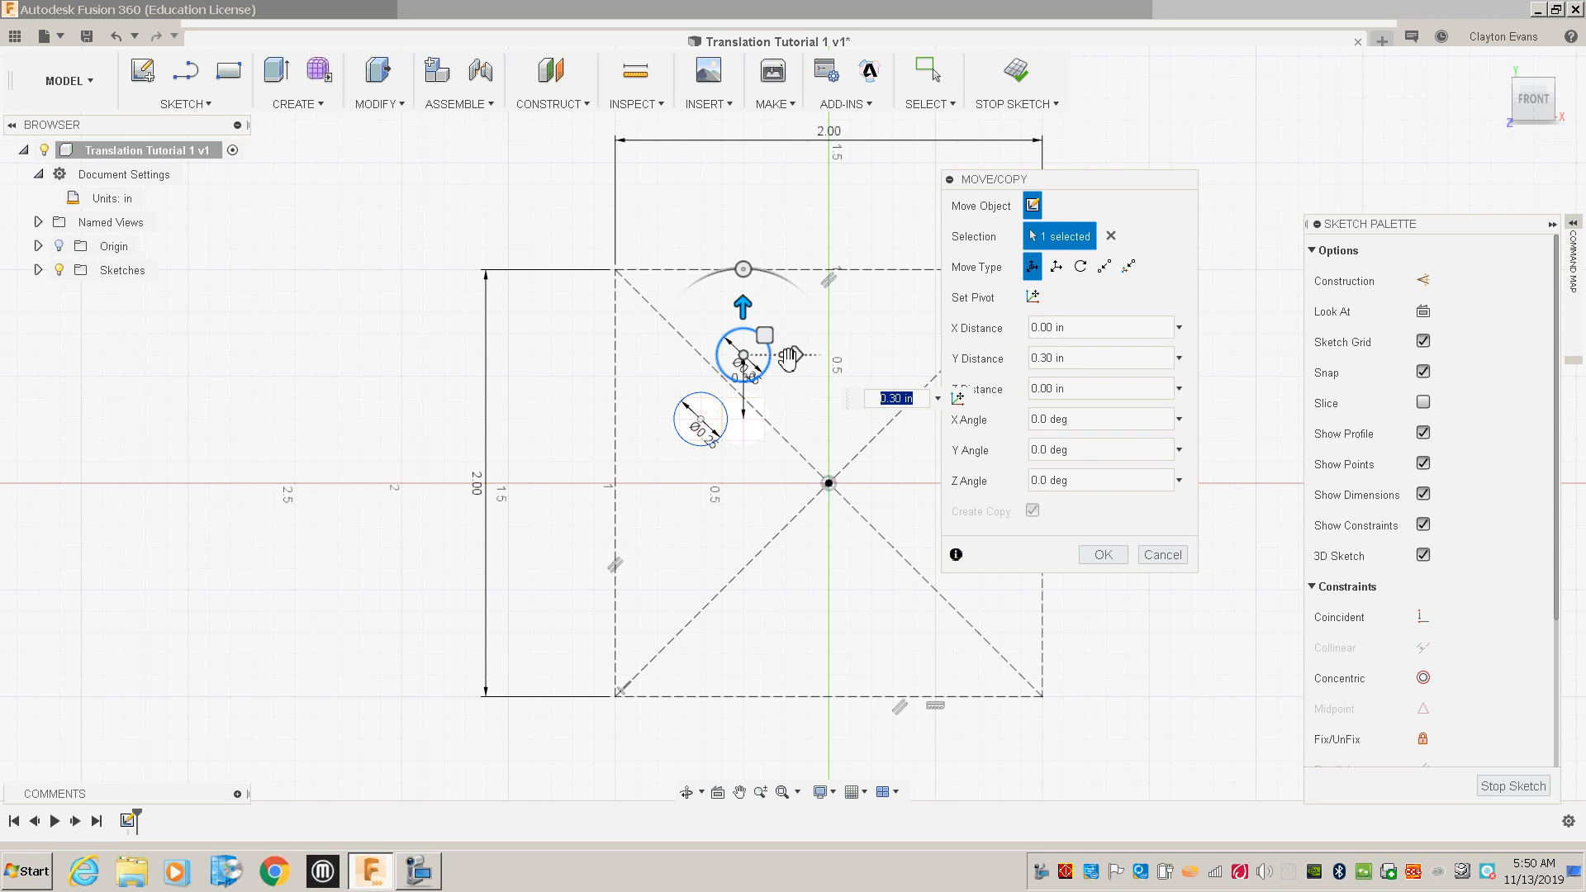
- Move the copied circle further with an X distance of 1 in and a Y distance of -1 in, and finish the copy
{"action": "left_click_drag", "start_coordinate": [789, 357], "coordinate": [851, 368]}
{"action": "left_click", "coordinate": [1095, 327]}
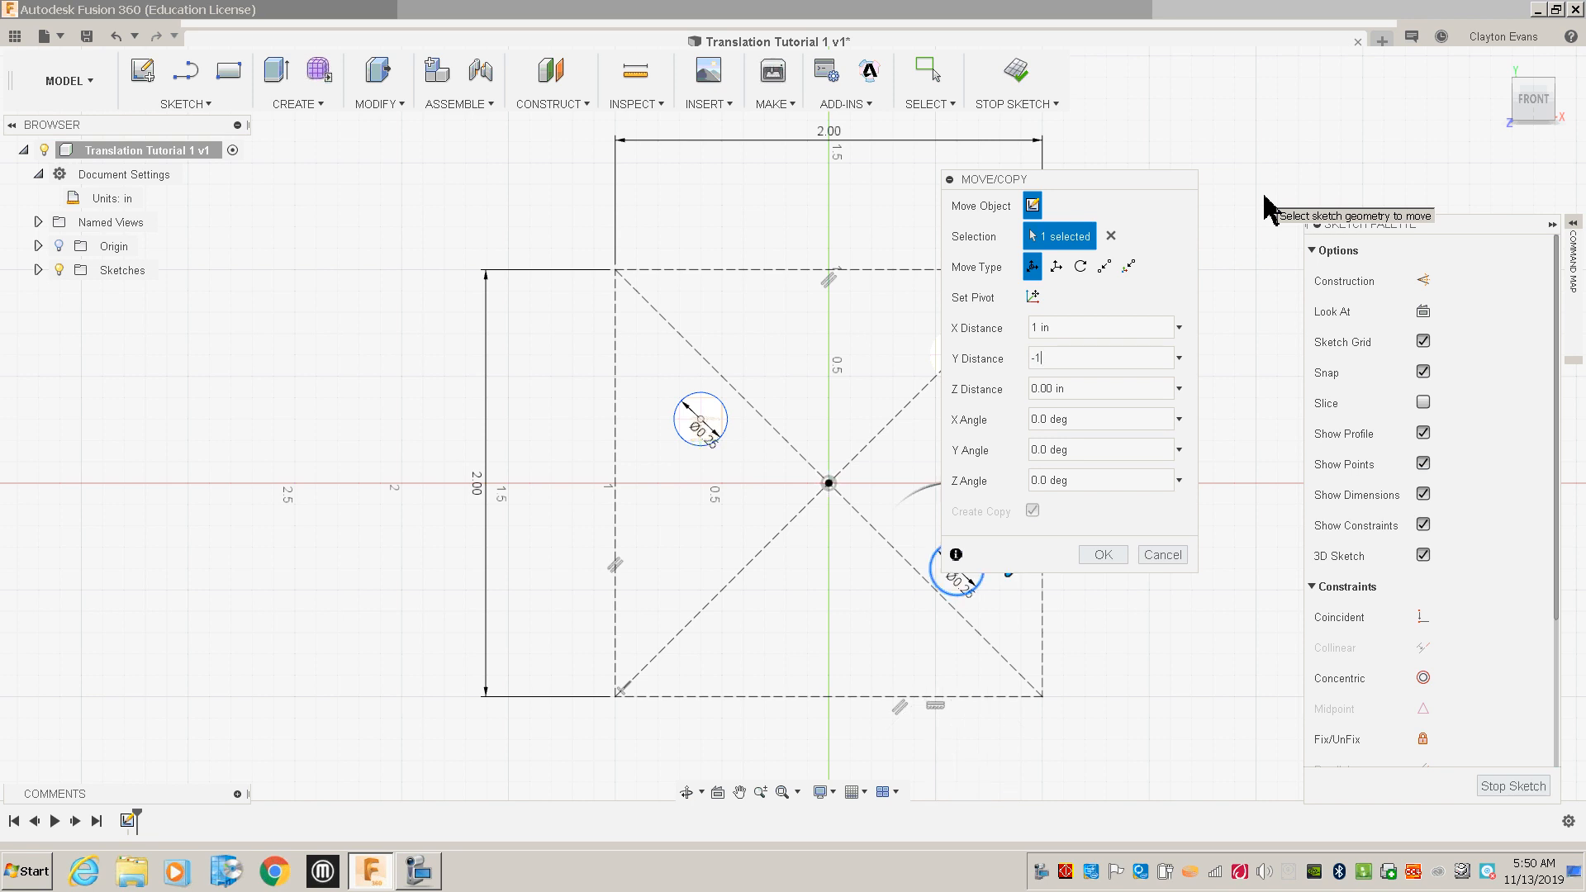
{"action": "mouse_move", "coordinate": [1119, 176]}
{"action": "left_mouse_down"}
{"action": "mouse_move", "coordinate": [1144, 186]}
{"action": "mouse_move", "coordinate": [1211, 158]}
{"action": "mouse_move", "coordinate": [1213, 138]}
{"action": "left_mouse_up"}
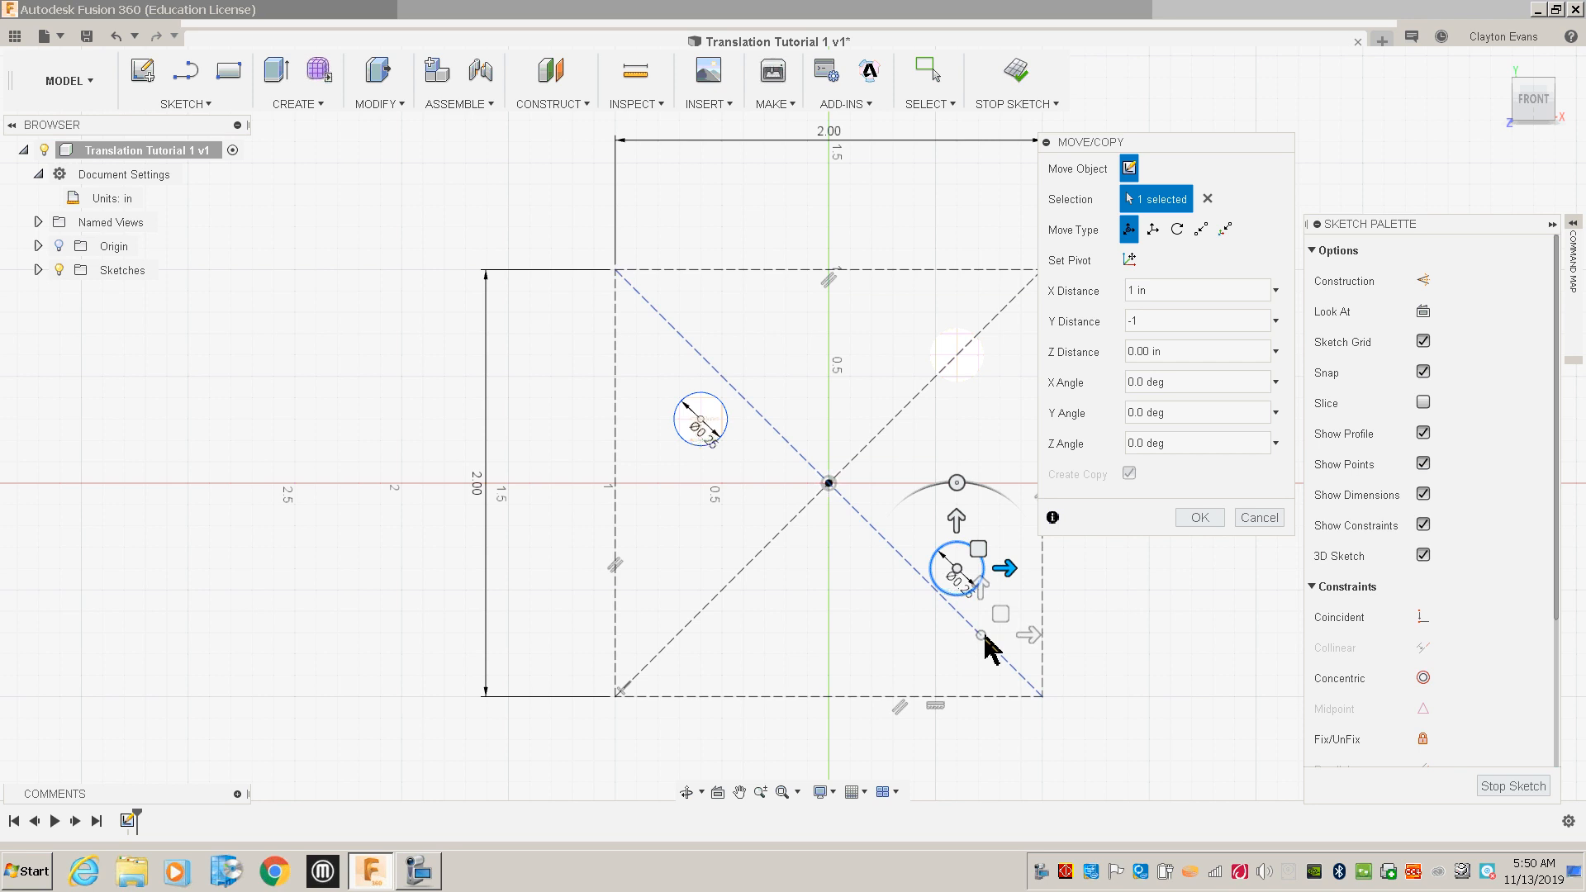
{"action": "left_click", "coordinate": [1200, 519]}
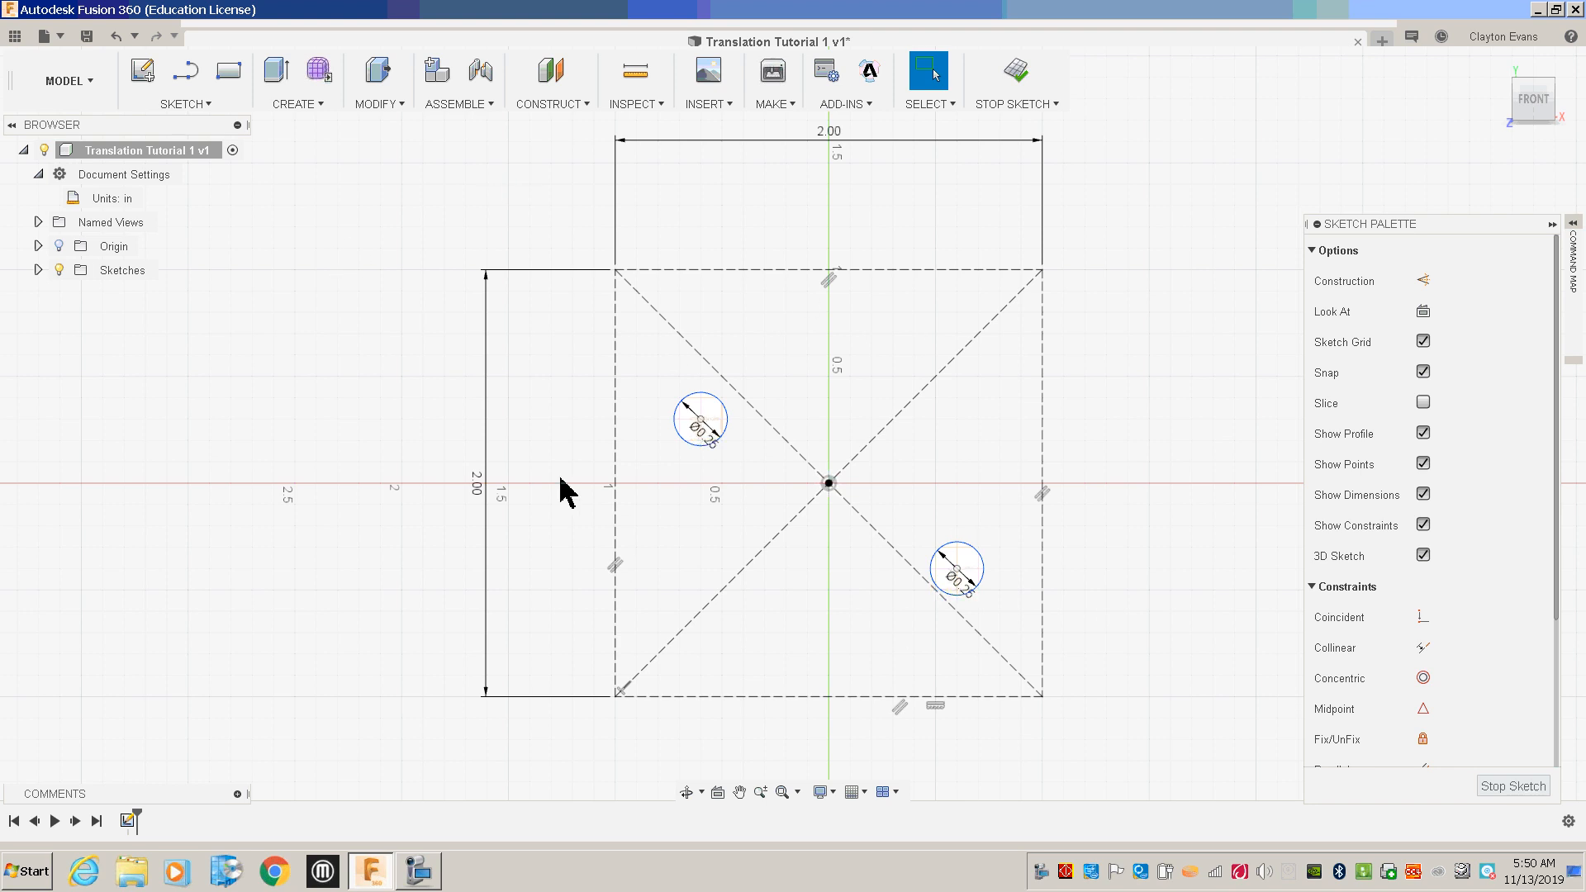
- Save the design as a new version with the description "User Saved"
{"action": "left_click", "coordinate": [87, 35]}
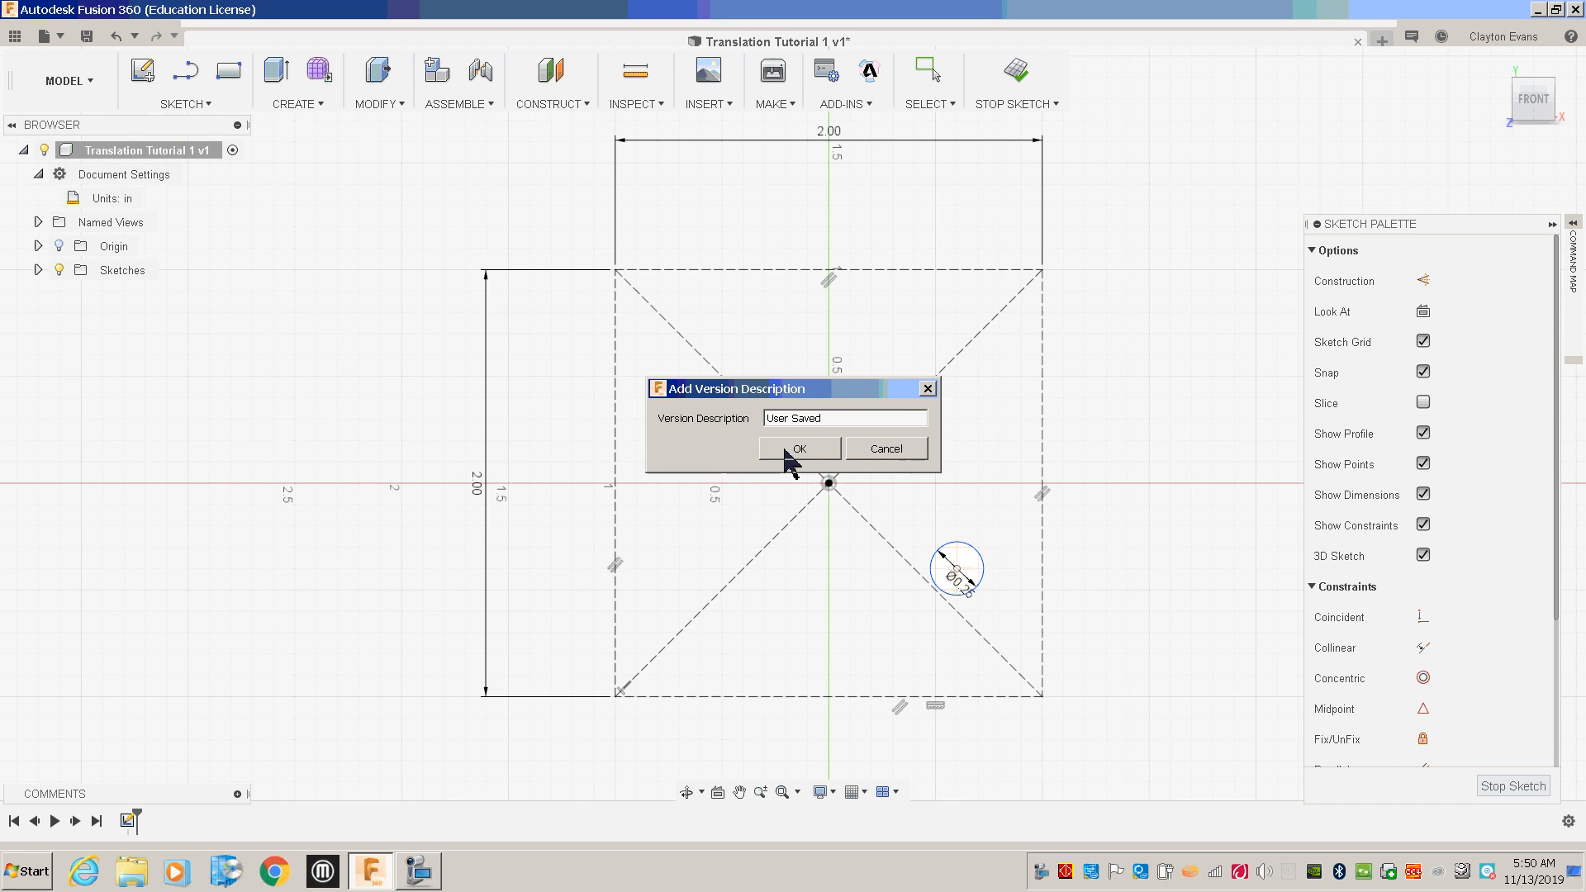
{"action": "left_click", "coordinate": [786, 452]}
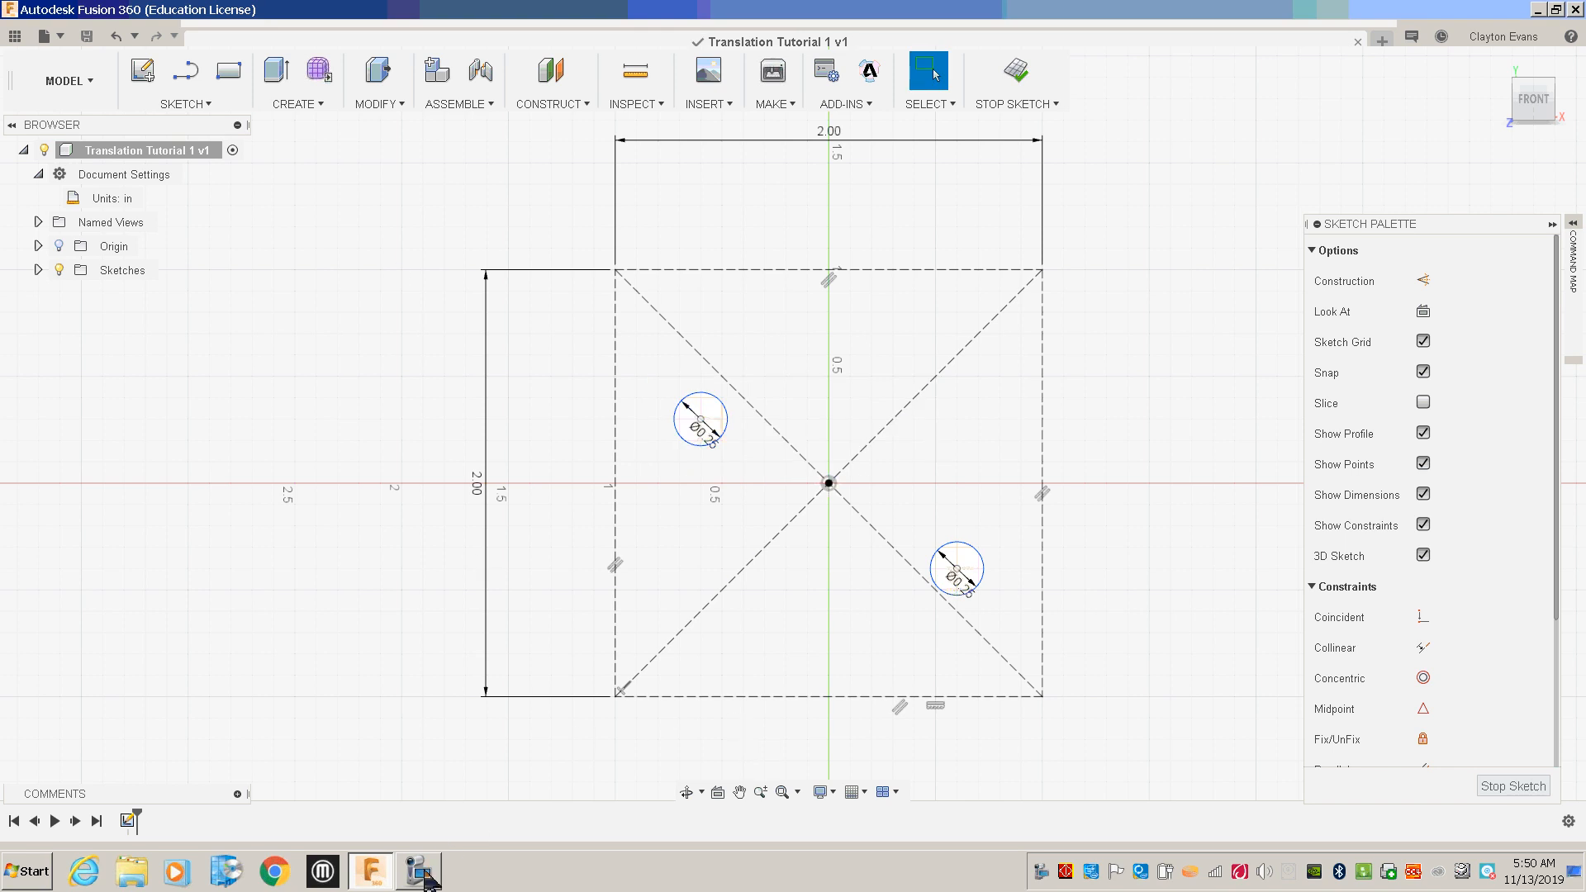